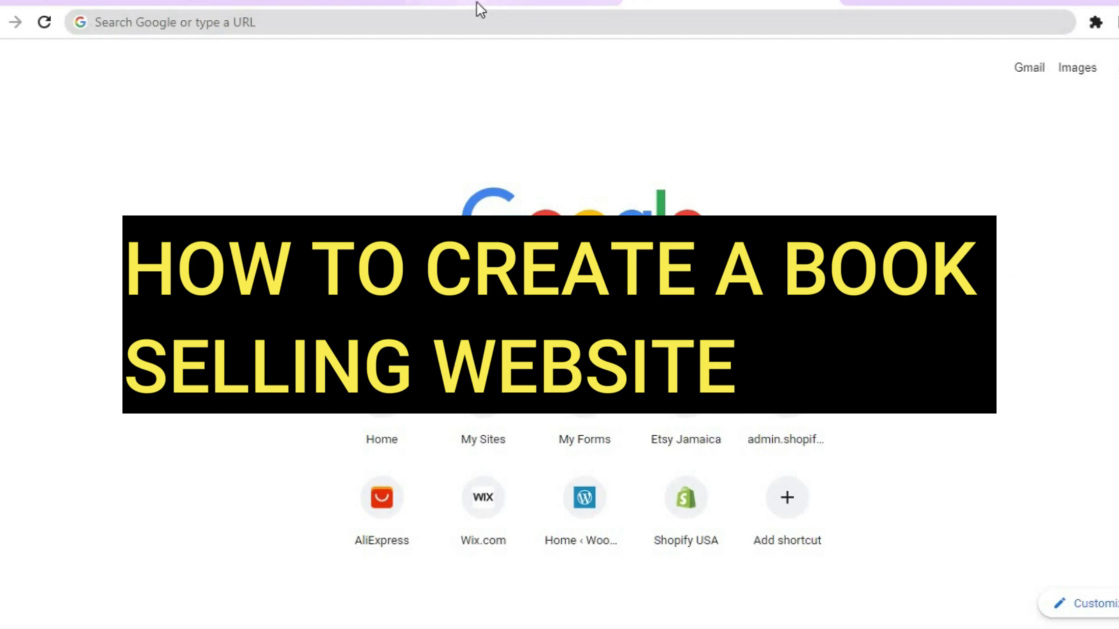
# Run a web search for 'wix' from the new tab's address bar
pyautogui.write('wix')
pyautogui.press('Return')
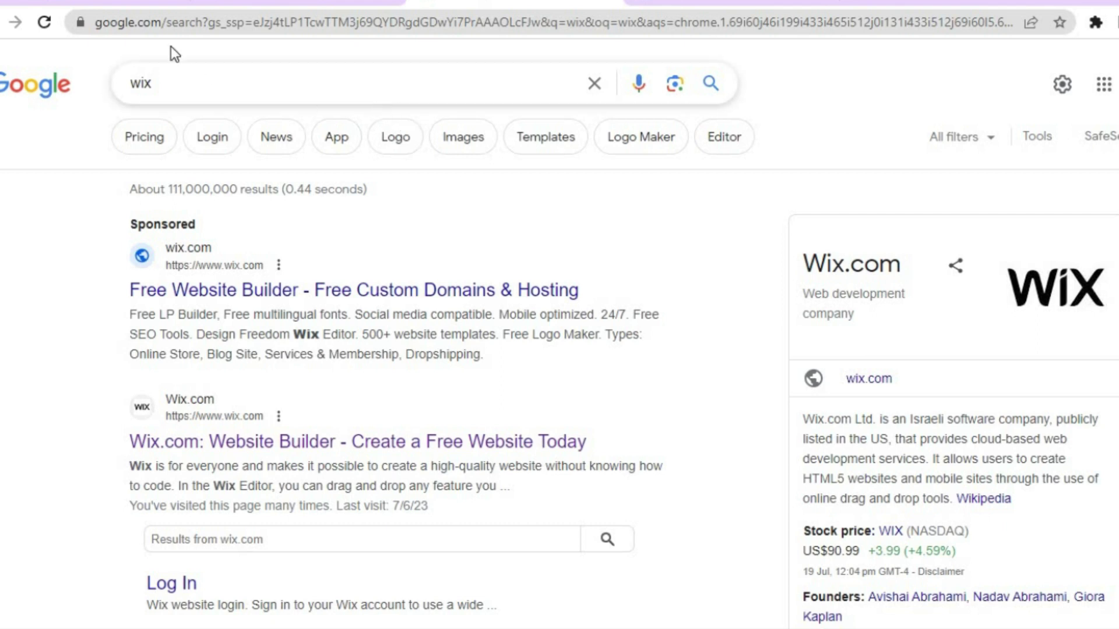
# In the Wix tab, search 'book', choose Book Landing Page as the site type, and continue
pyautogui.click(111, 6)
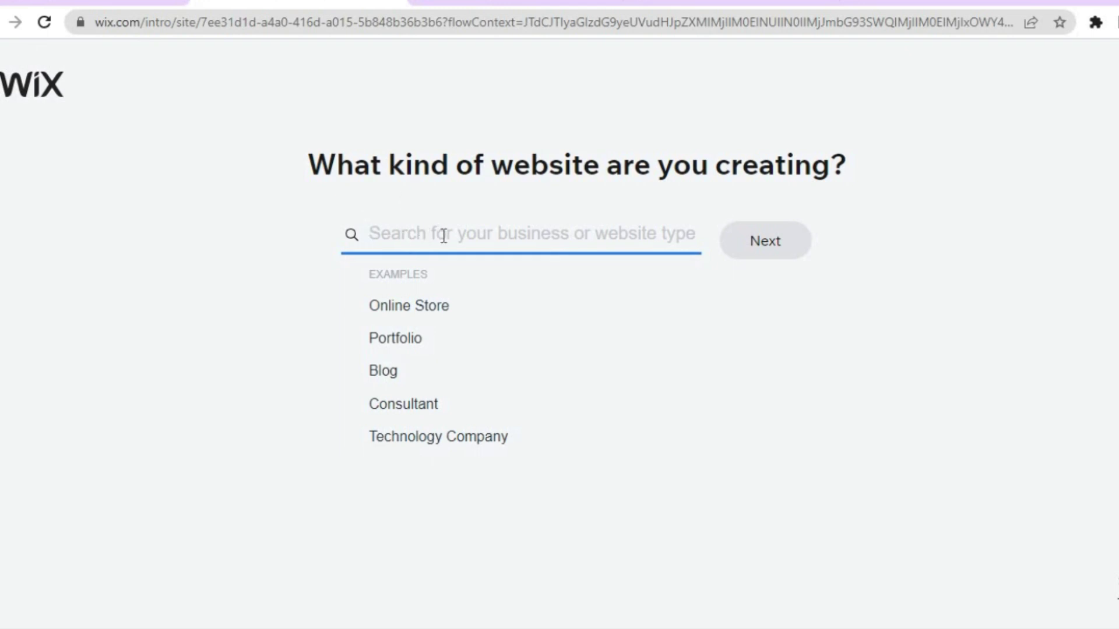
pyautogui.write('book')
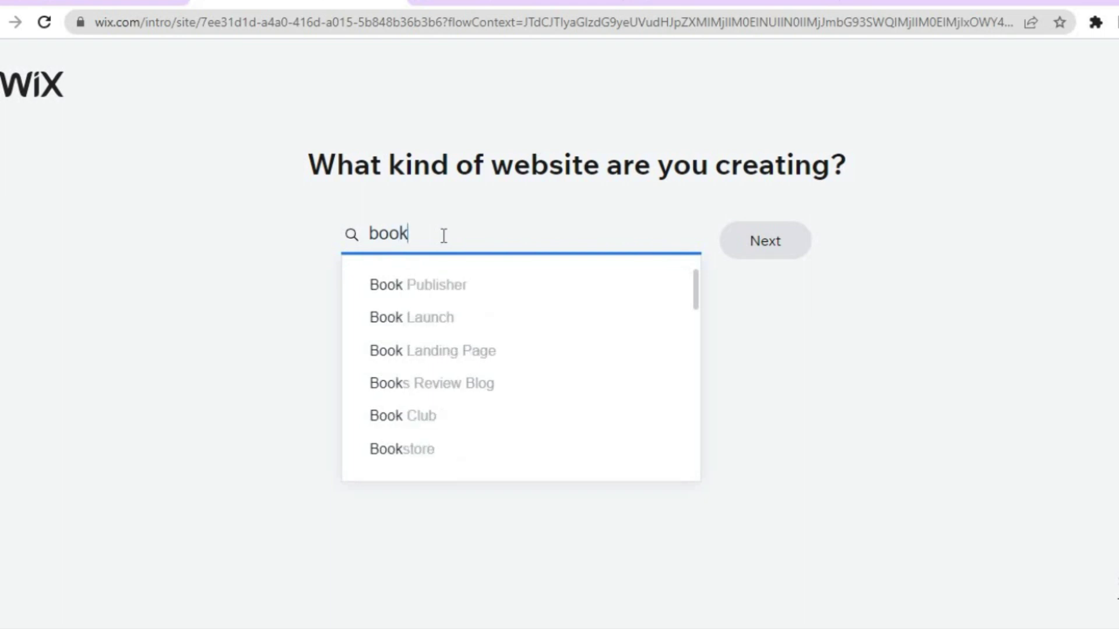
pyautogui.click(445, 350)
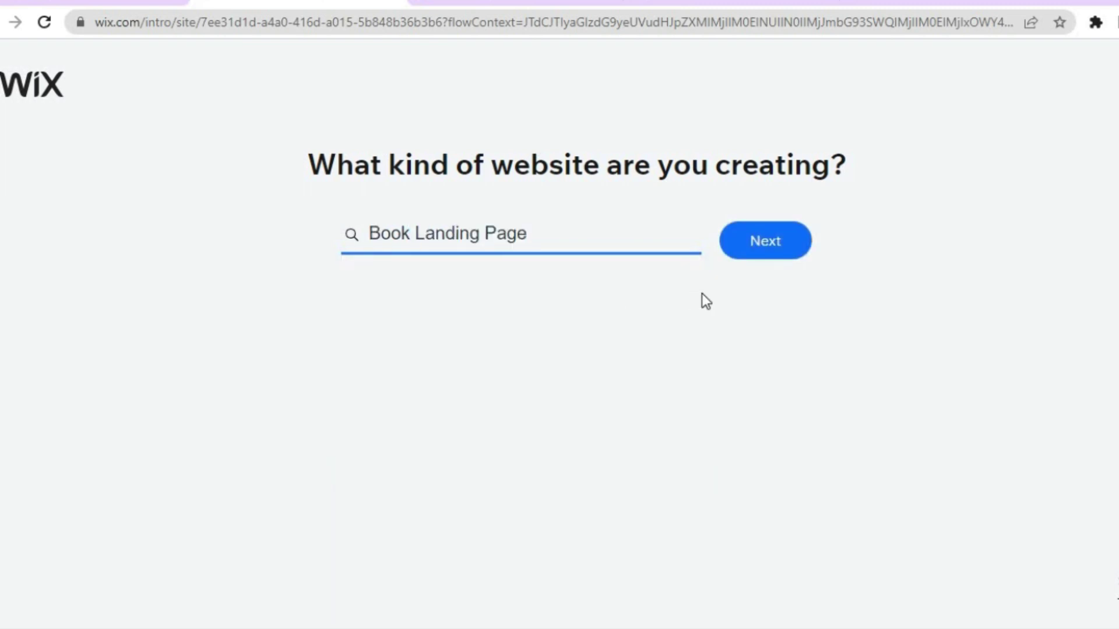
pyautogui.click(754, 255)
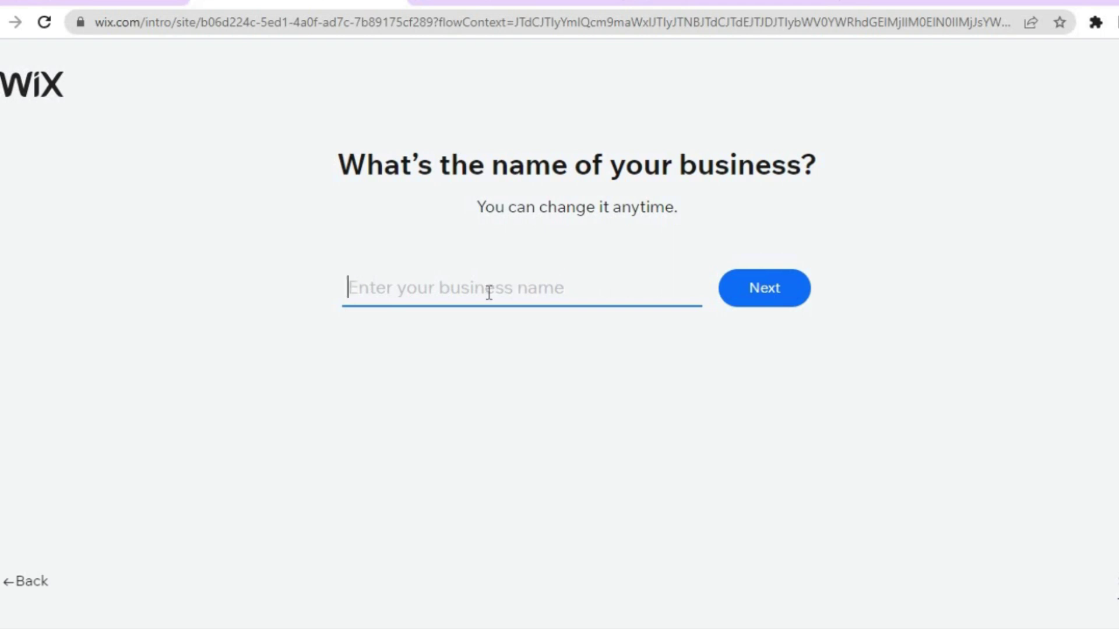
# Enter 'simple' as the business name and continue
pyautogui.write('si')
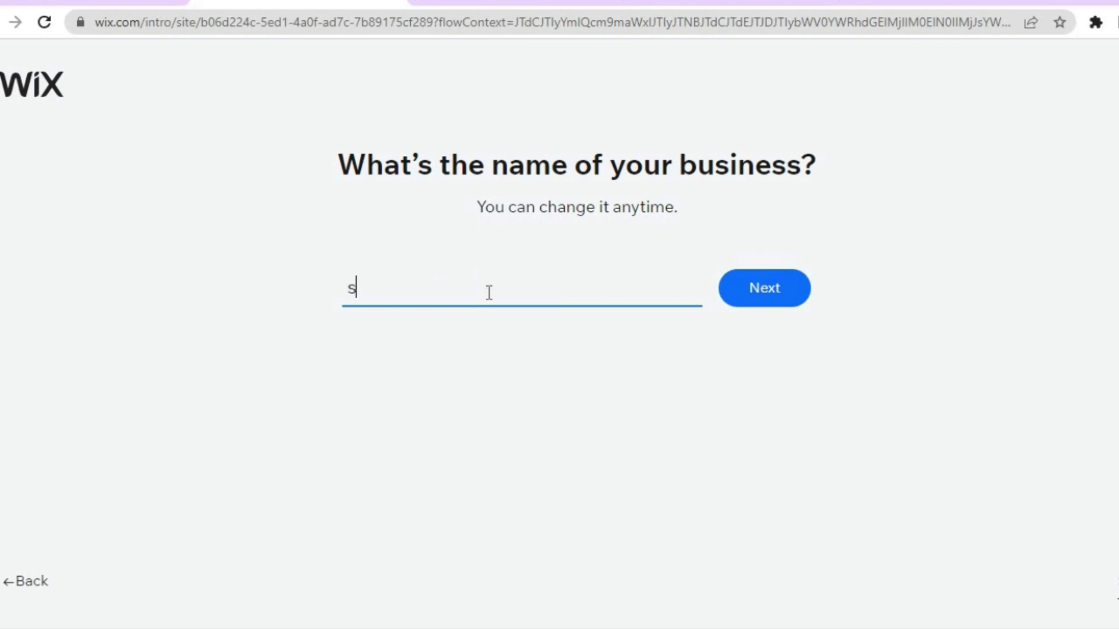
pyautogui.write('mple')
pyautogui.click(770, 288)
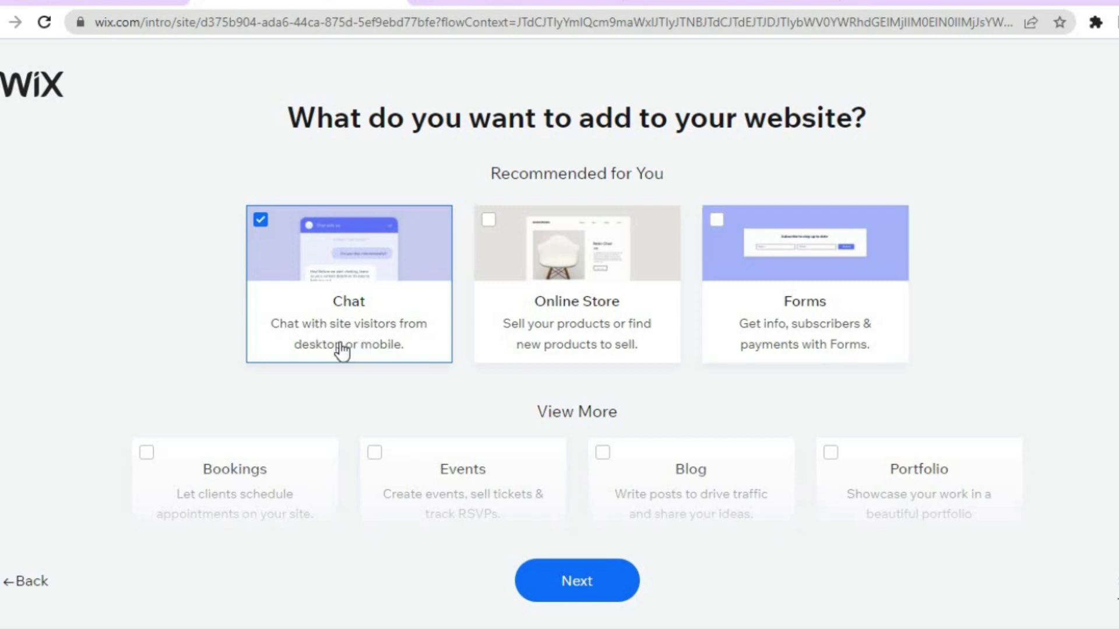
# Tick Online Store and Forms alongside Chat, review the extra features, and continue
pyautogui.click(576, 332)
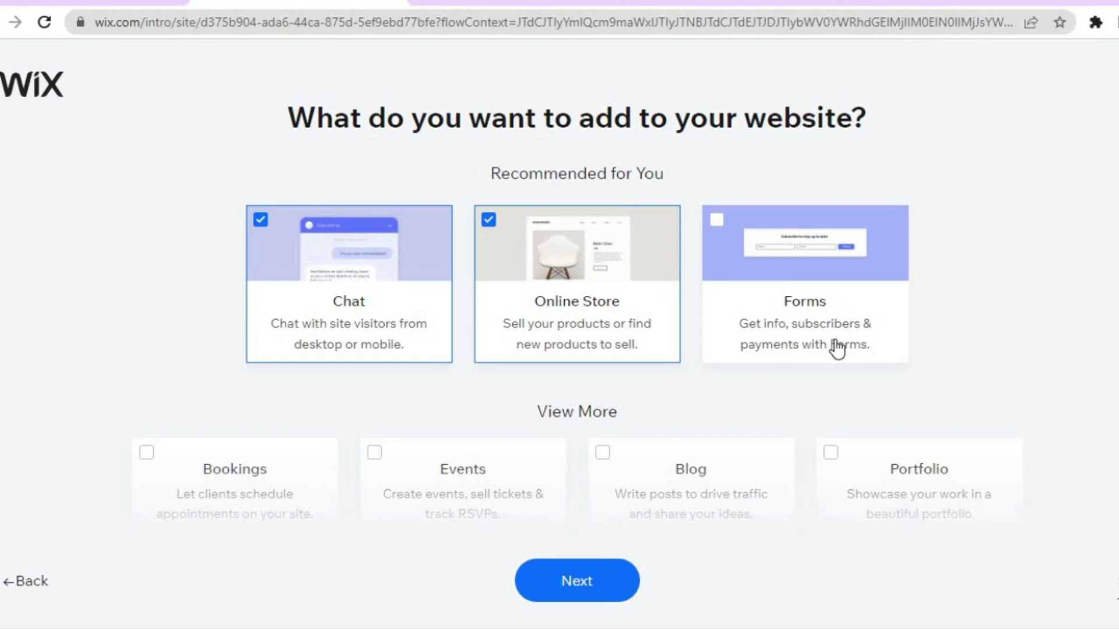
pyautogui.click(827, 313)
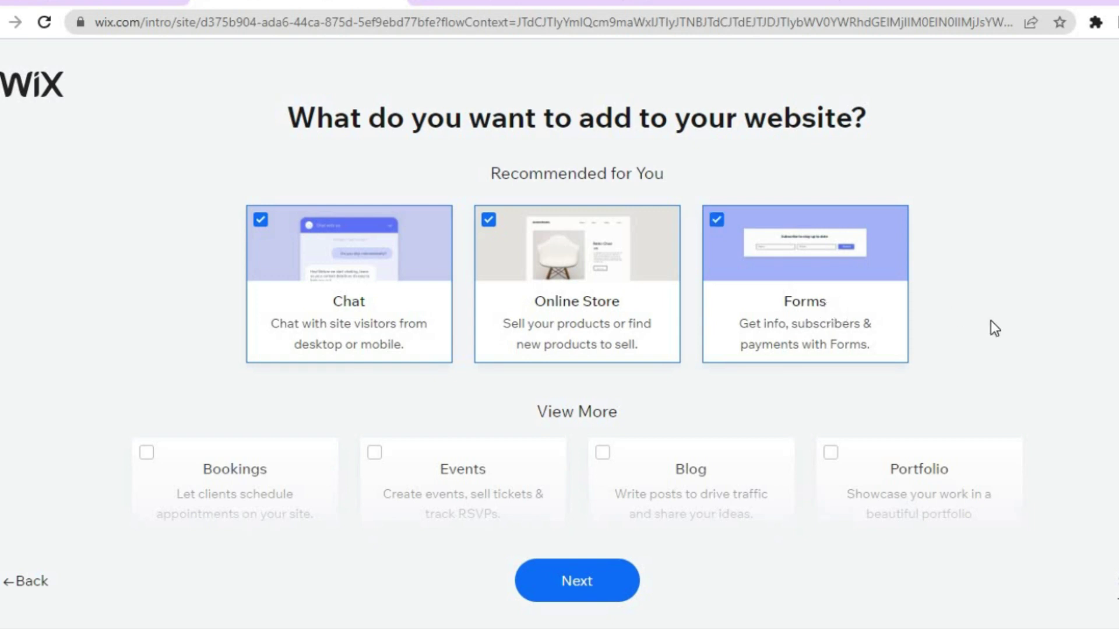
pyautogui.scroll(-2, 996, 328)
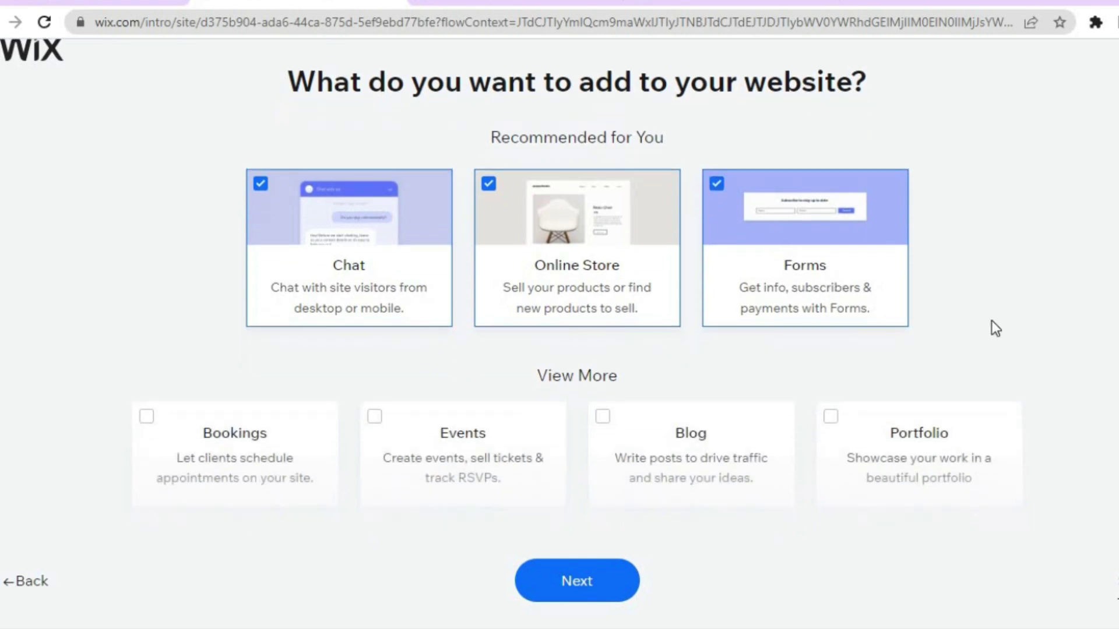
pyautogui.scroll(-4, 991, 321)
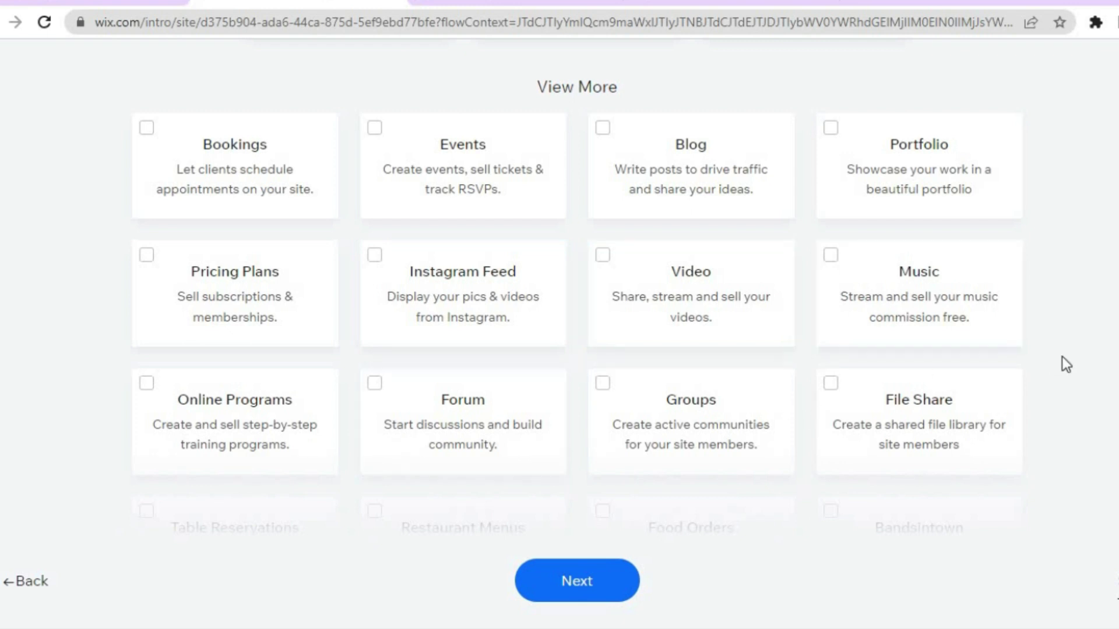
pyautogui.scroll(-2, 1063, 356)
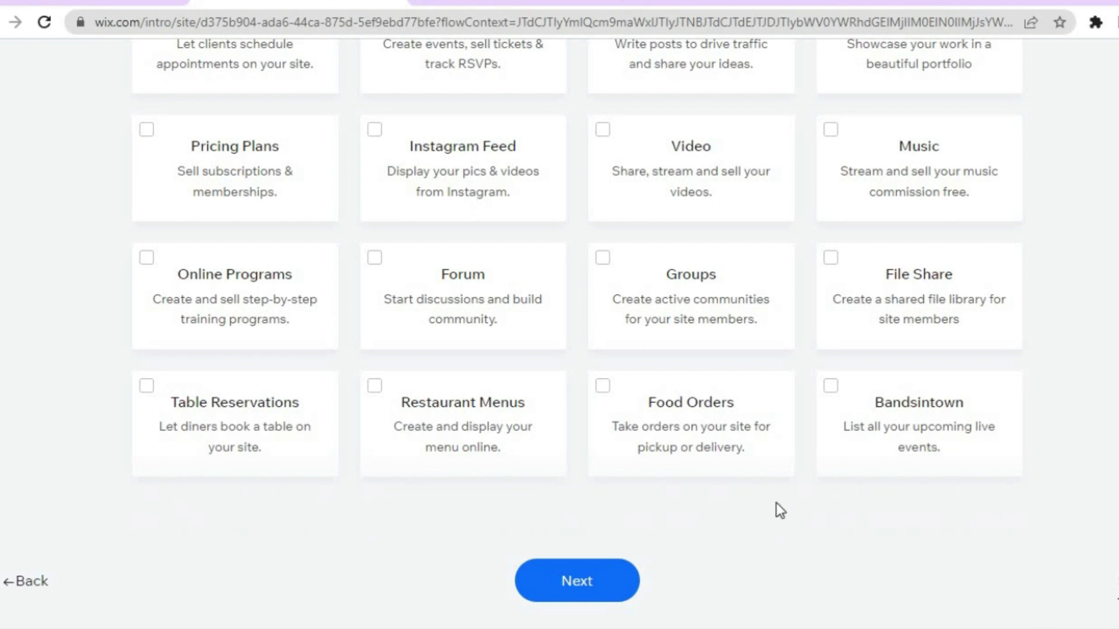
pyautogui.click(578, 590)
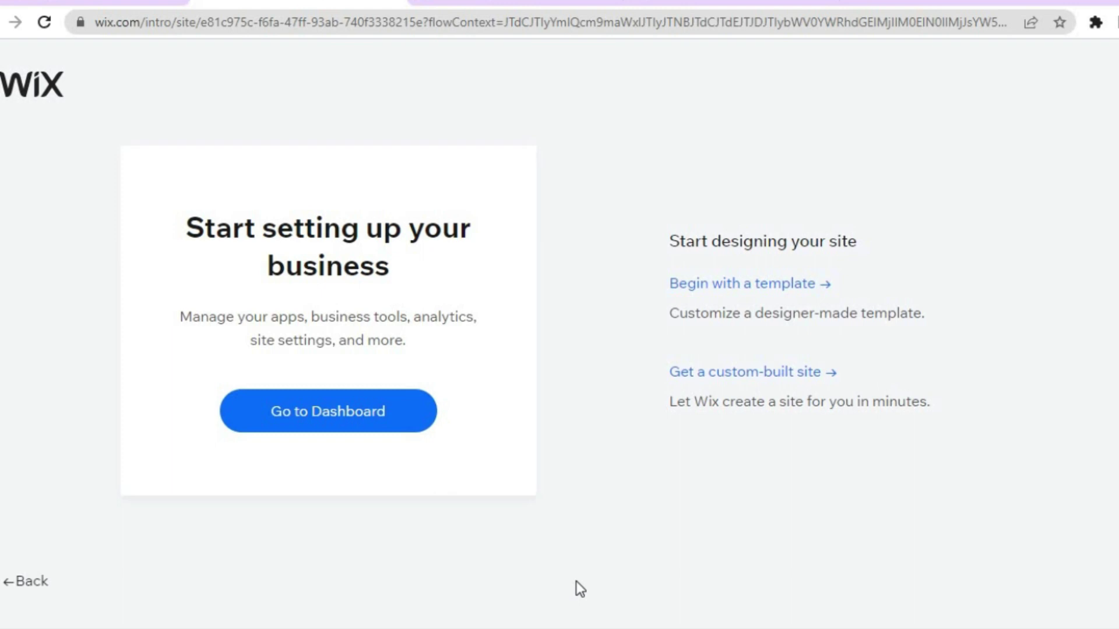
# Choose 'Begin with a template' to see the Book Landing Page template results
pyautogui.click(722, 286)
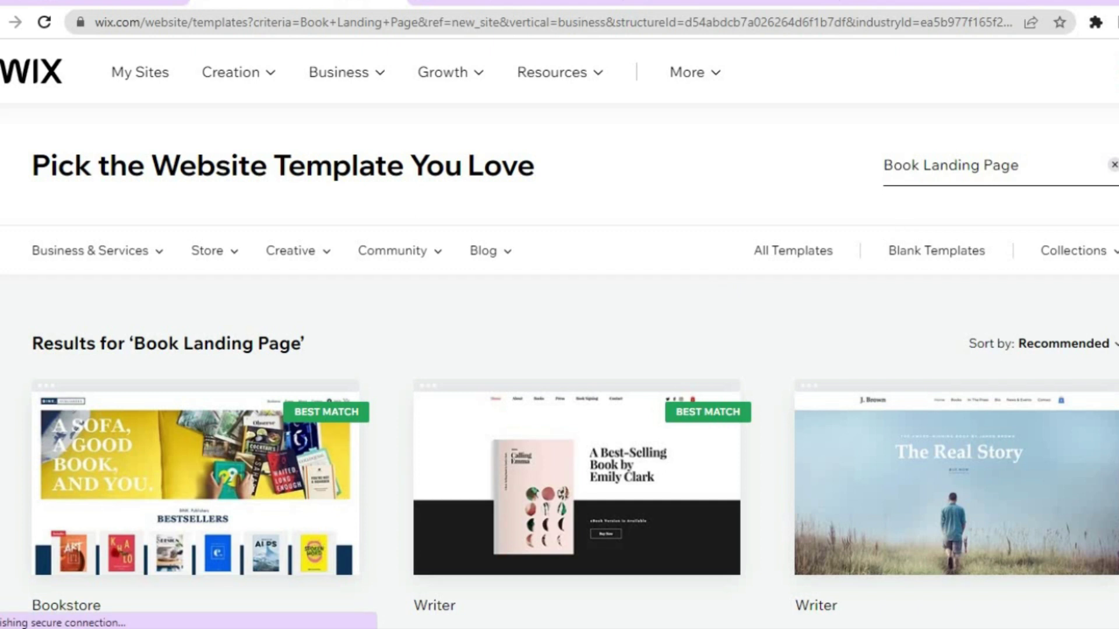
# Browse the Book Landing Page results and start editing the Writer template
pyautogui.scroll(-1, 559, 326)
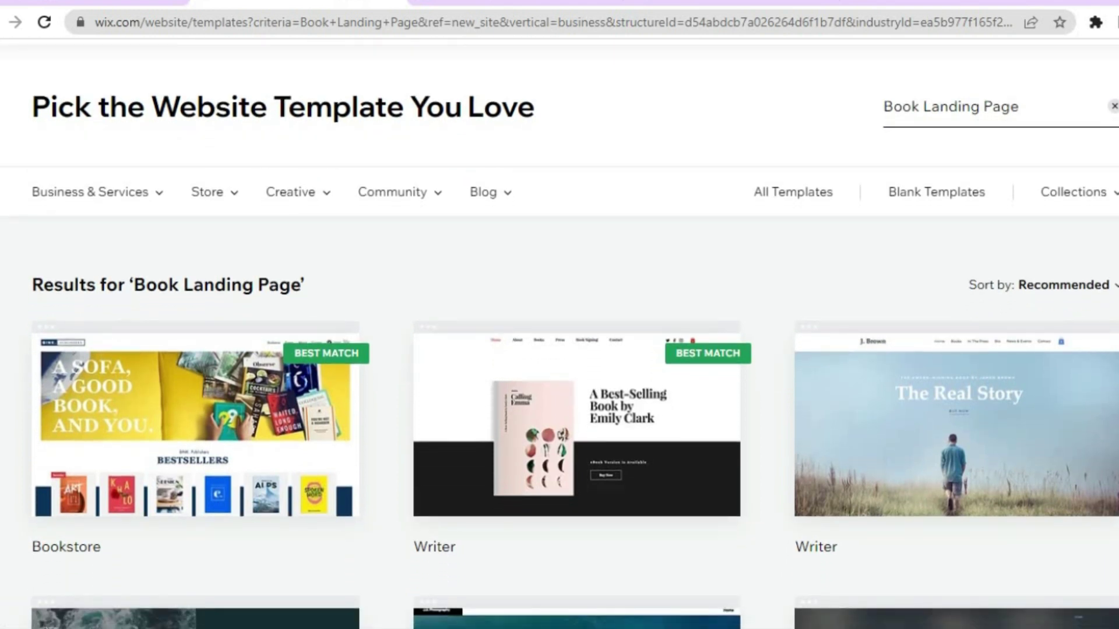
pyautogui.scroll(-2, 559, 350)
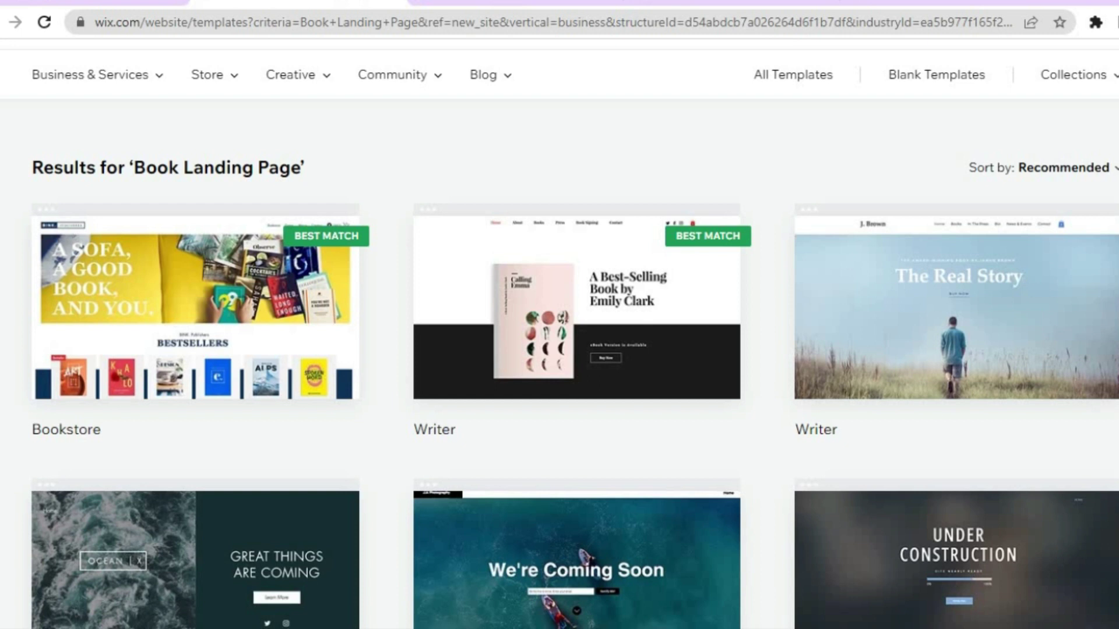
pyautogui.scroll(-8, 559, 349)
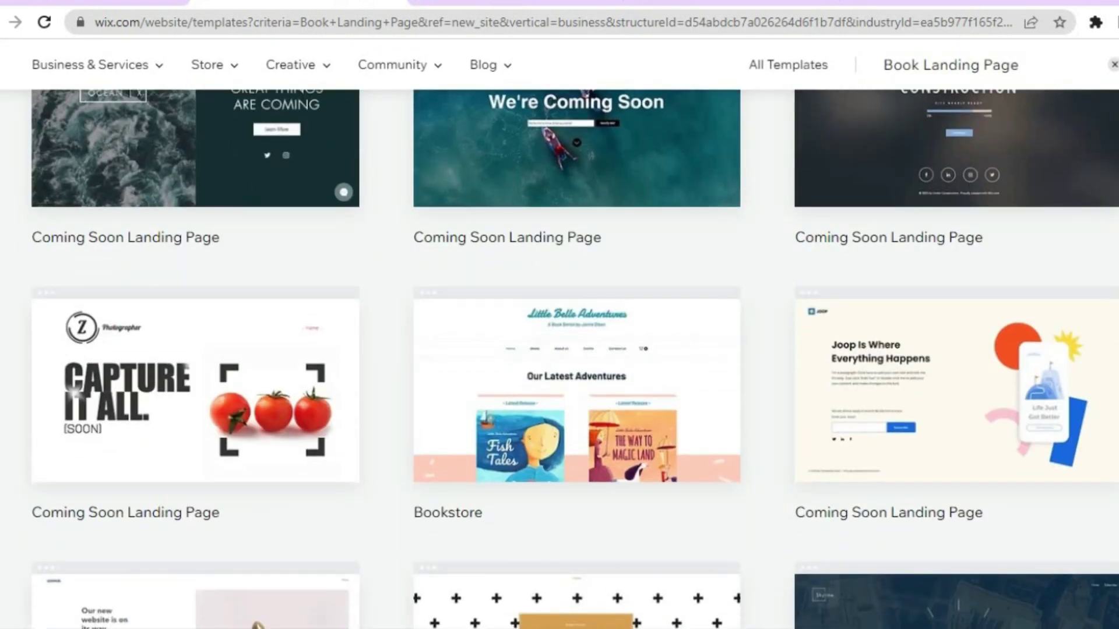
pyautogui.scroll(-5, 559, 350)
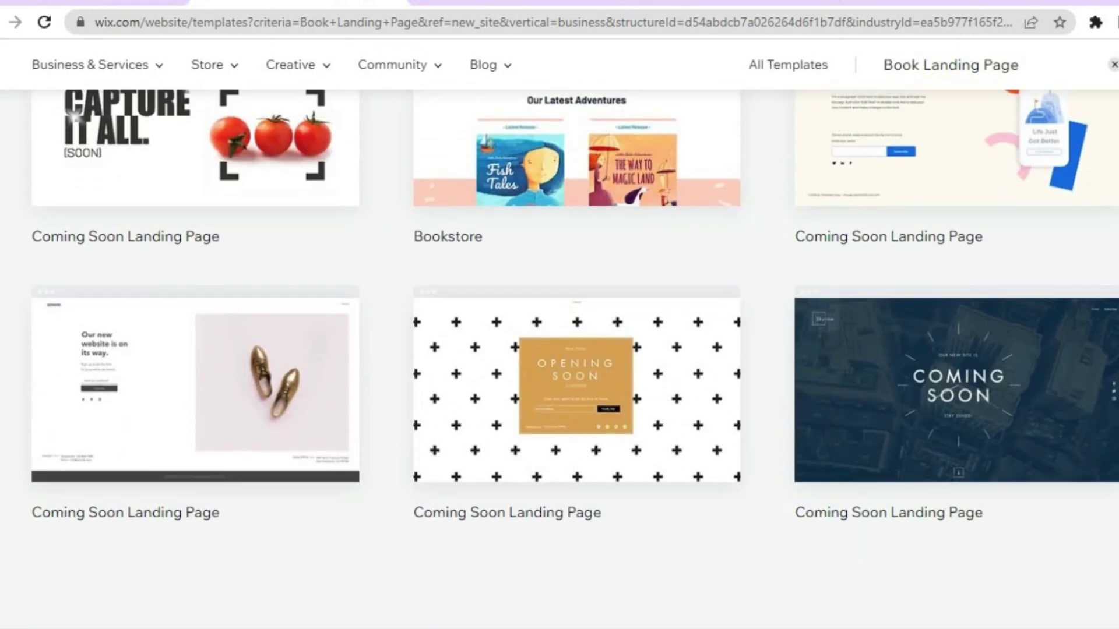
pyautogui.scroll(2, 560, 349)
pyautogui.scroll(10, 559, 350)
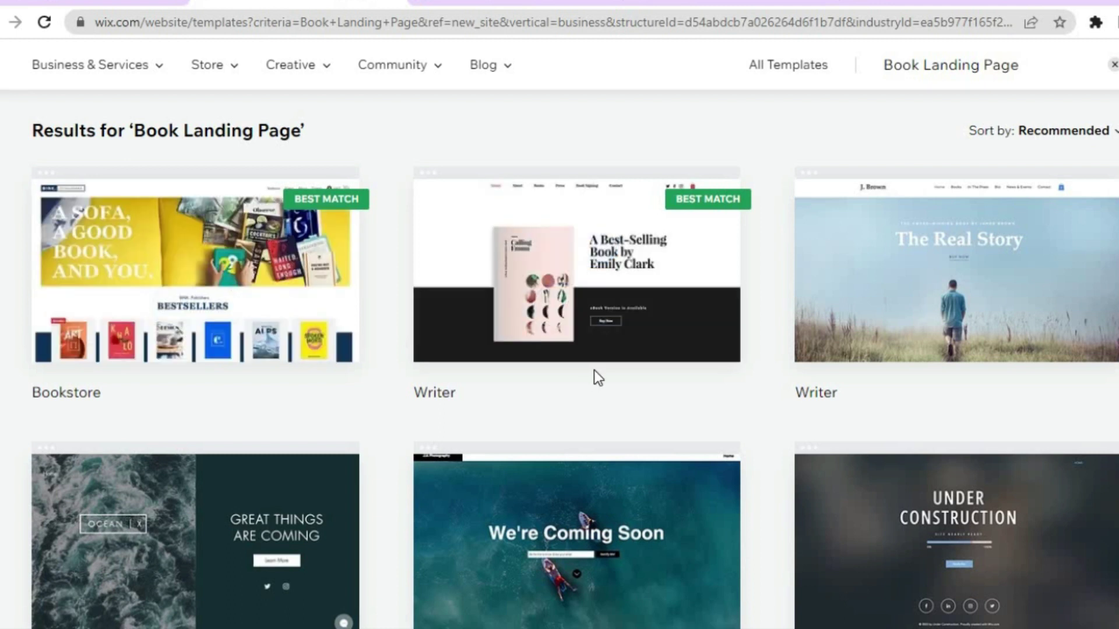
pyautogui.moveTo(610, 252)
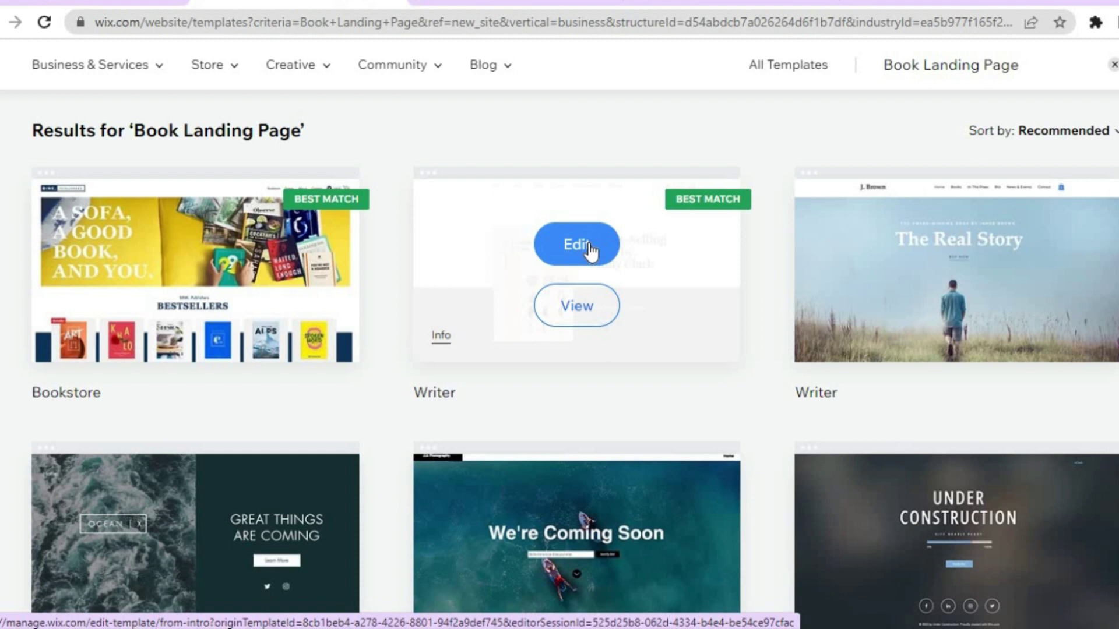
pyautogui.click(590, 251)
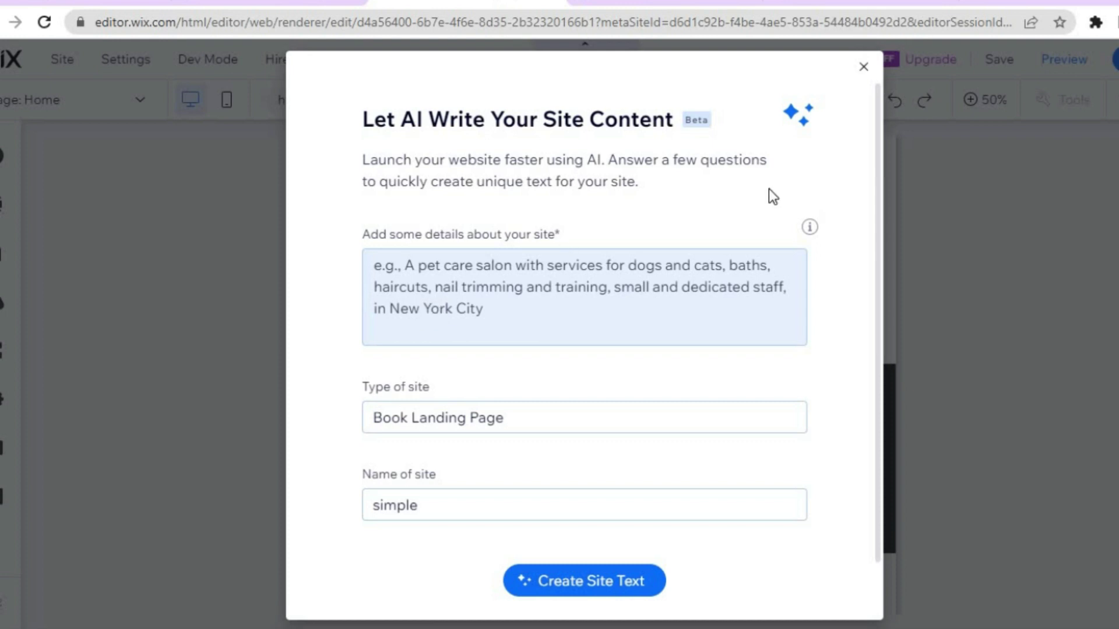
# Close the 'Let AI Write Your Site Content' dialog and set the editor zoom to 100%
pyautogui.click(861, 69)
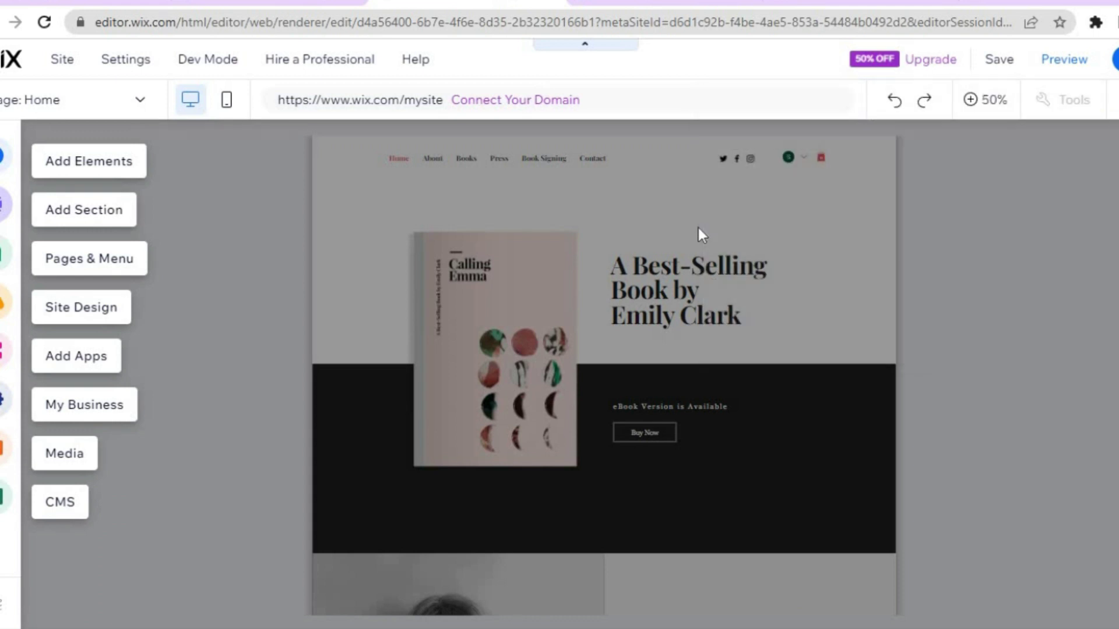
pyautogui.click(987, 110)
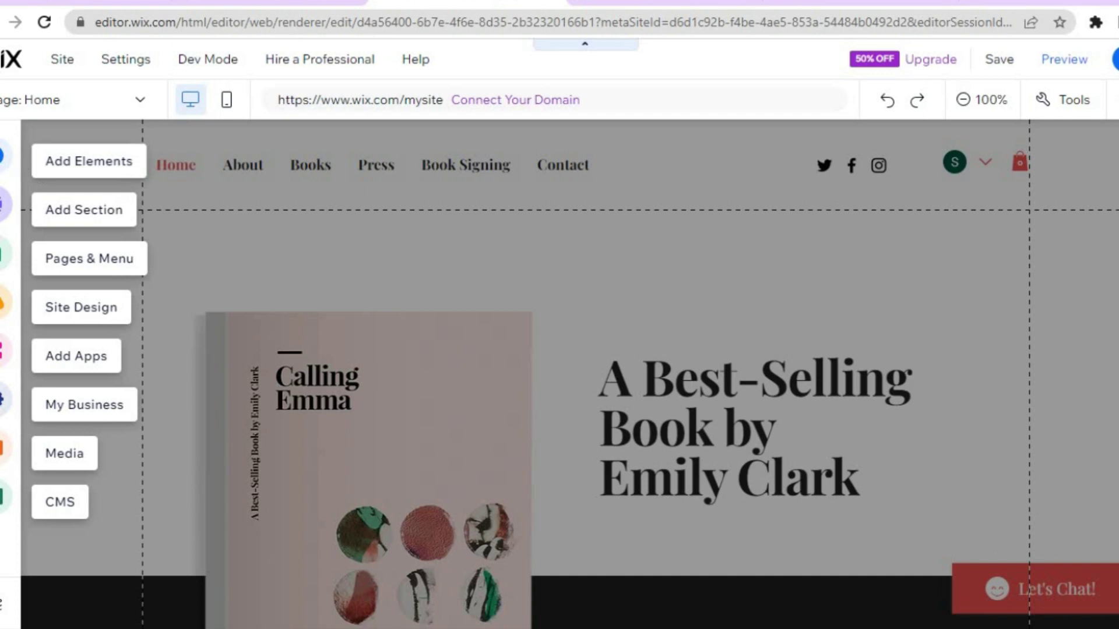
pyautogui.click(7, 162)
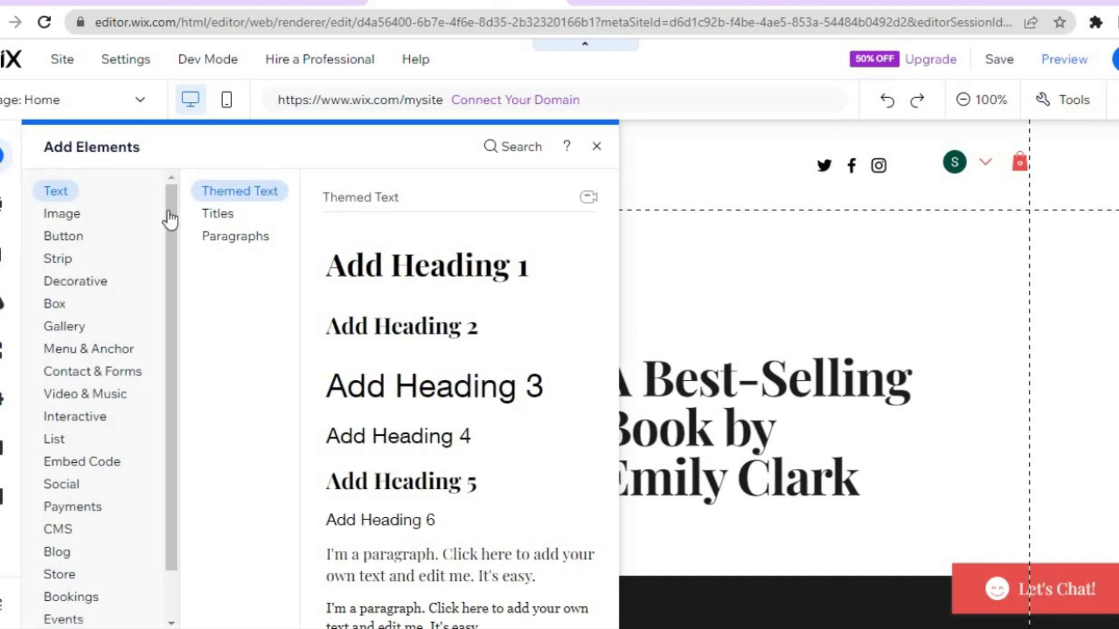
pyautogui.click(200, 237)
pyautogui.click(69, 217)
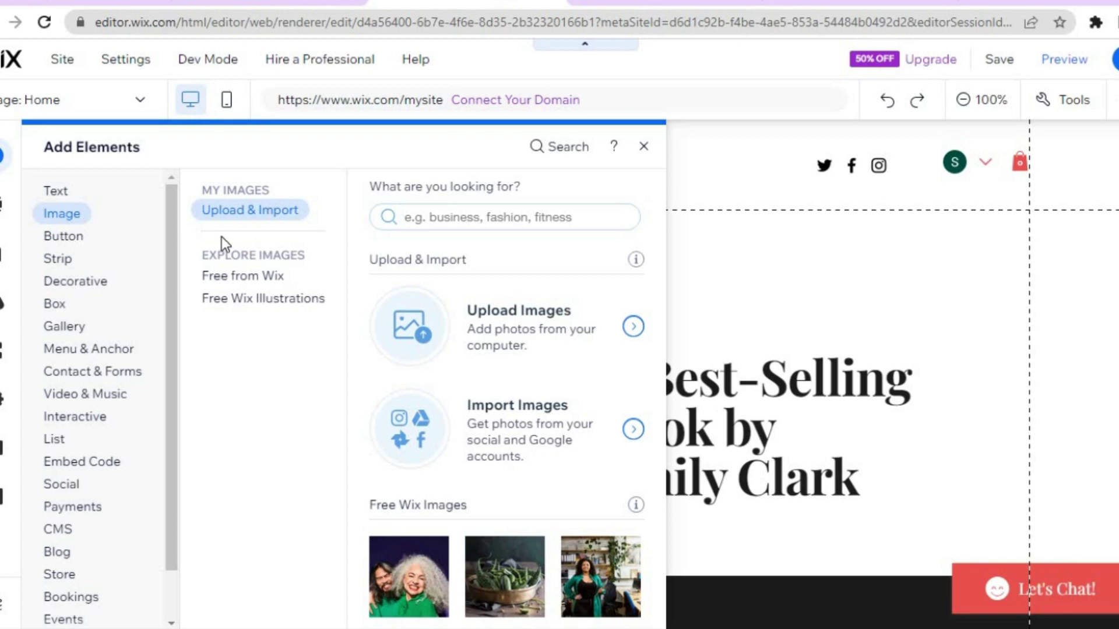
pyautogui.click(647, 146)
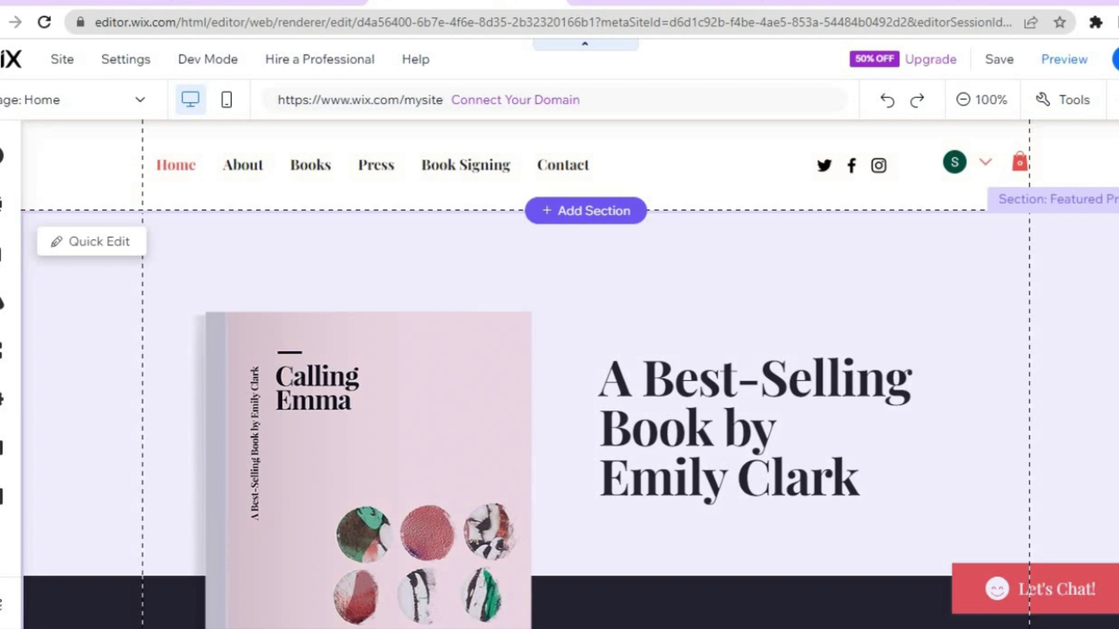
pyautogui.scroll(-14, 559, 373)
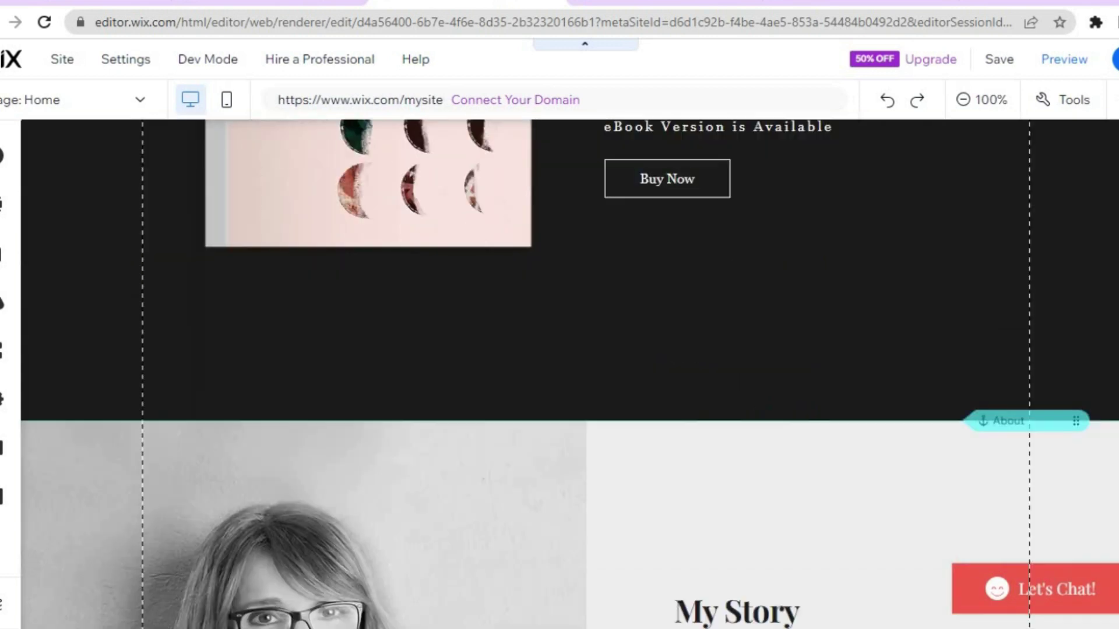
pyautogui.scroll(8, 559, 372)
pyautogui.scroll(6, 559, 373)
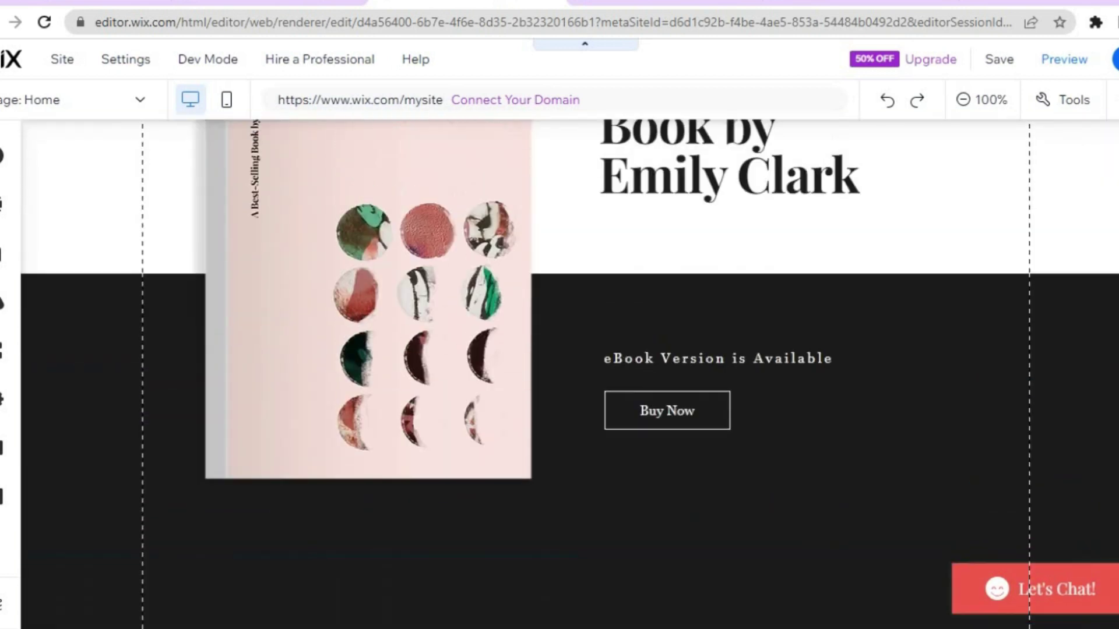
pyautogui.scroll(-3, 455, 271)
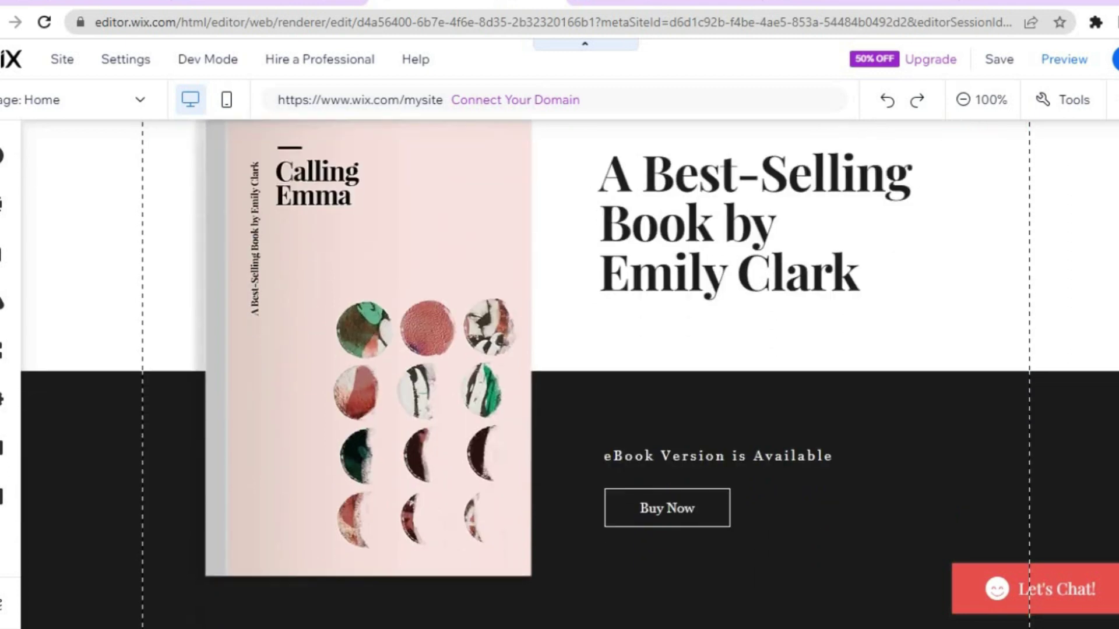
pyautogui.scroll(1, 456, 271)
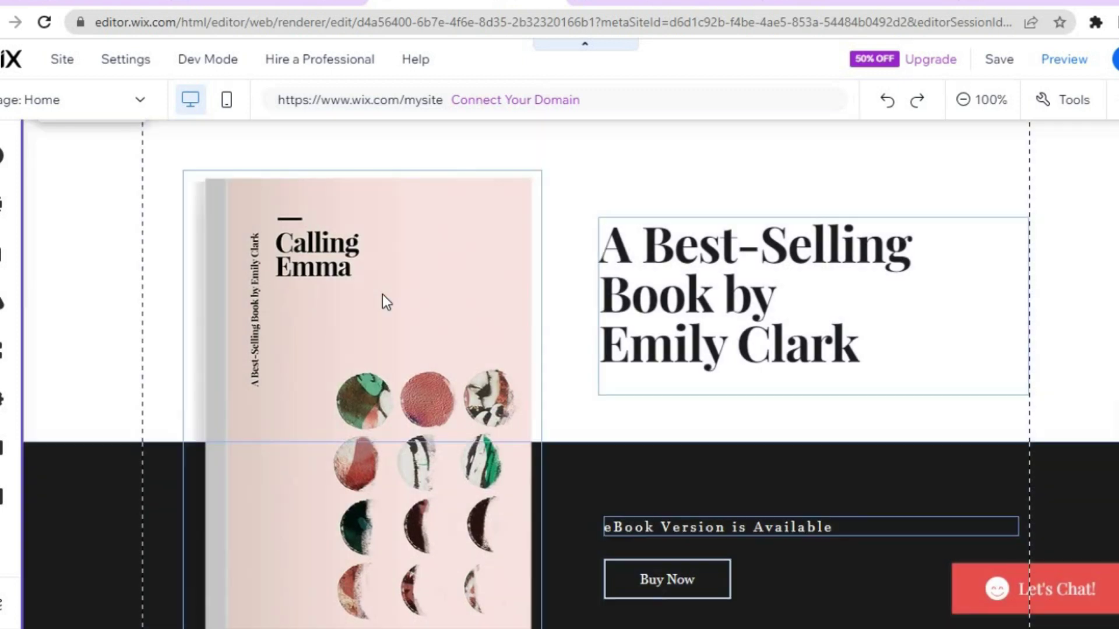
pyautogui.click(382, 295)
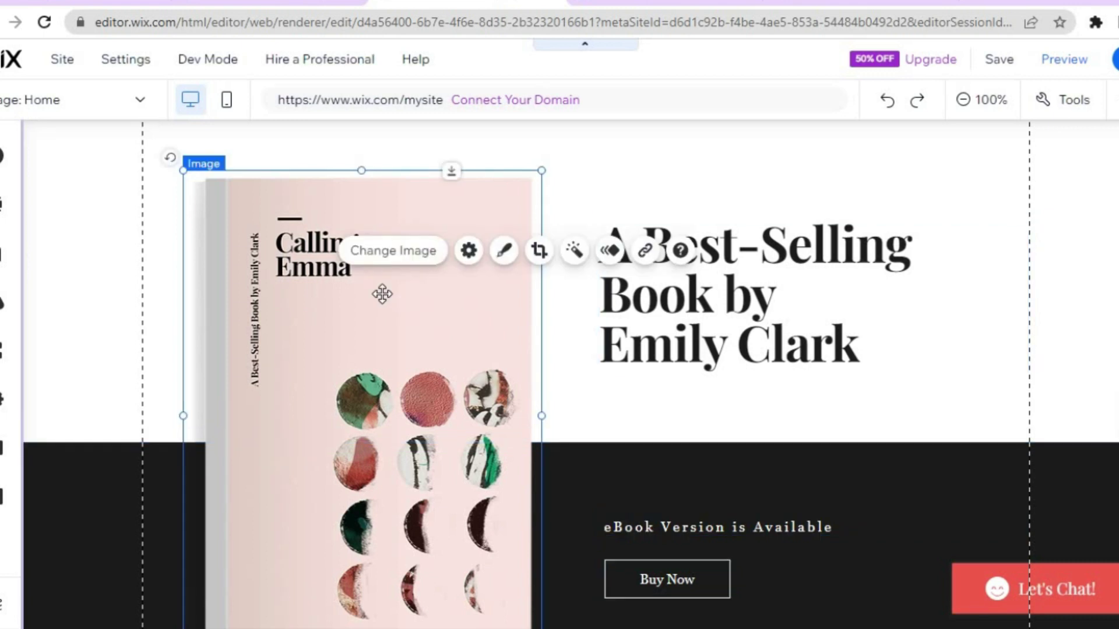
pyautogui.click(387, 262)
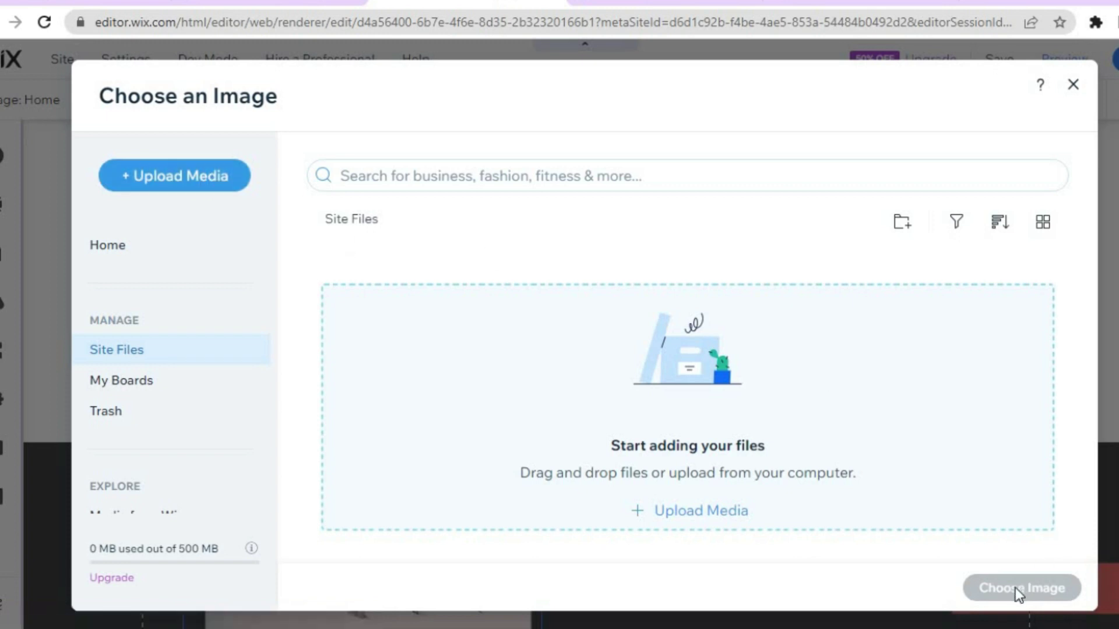
pyautogui.click(1071, 87)
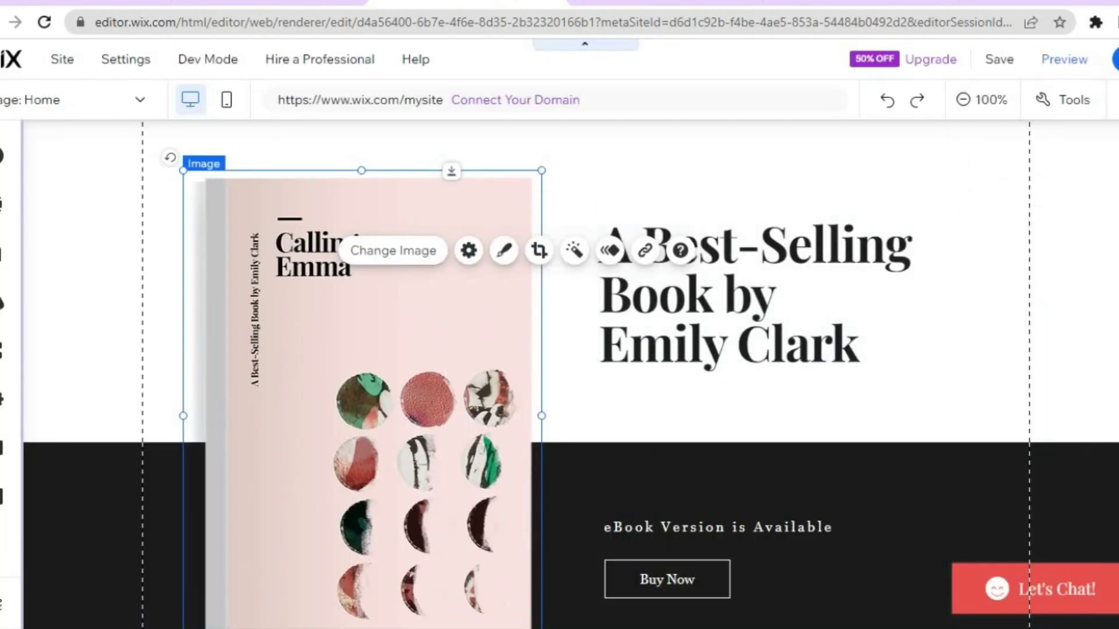
pyautogui.scroll(-1, 721, 221)
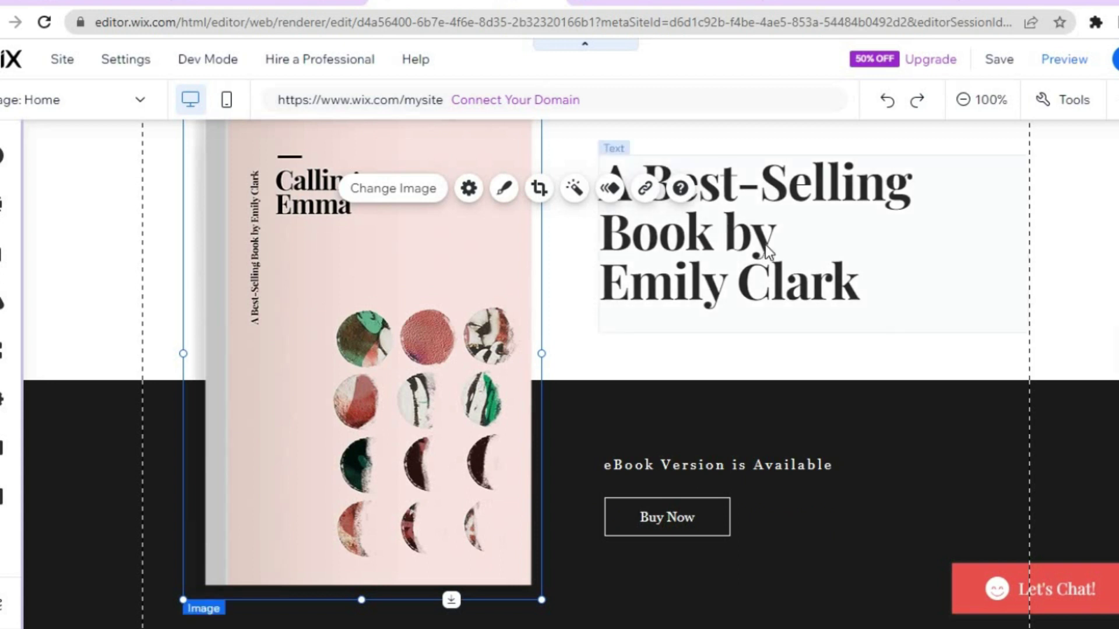
pyautogui.click(765, 245)
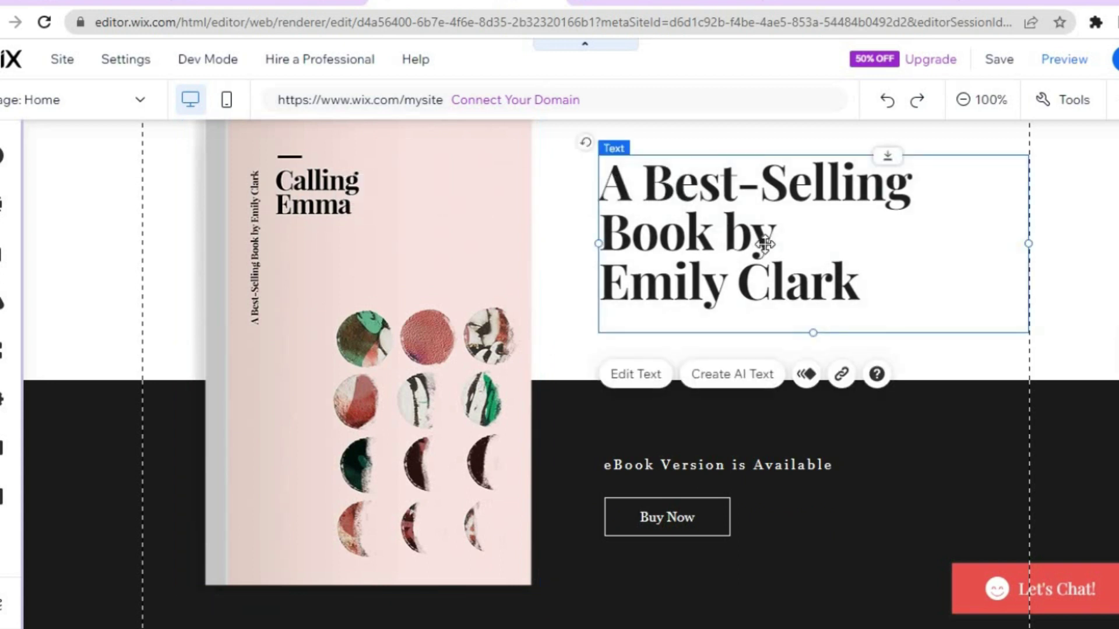
pyautogui.click(630, 387)
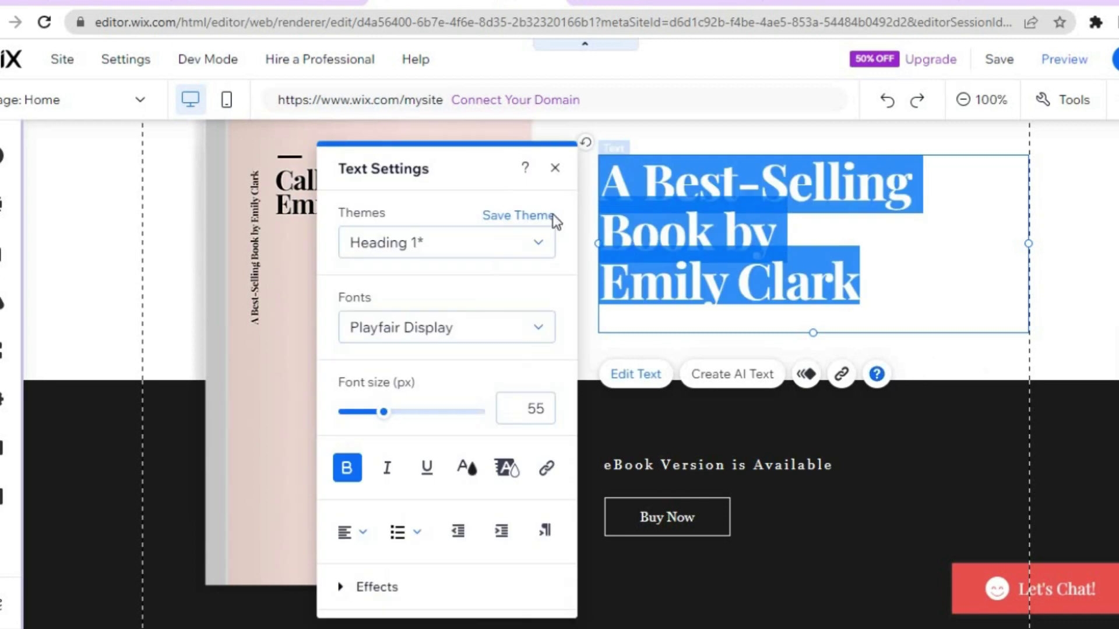
pyautogui.click(555, 169)
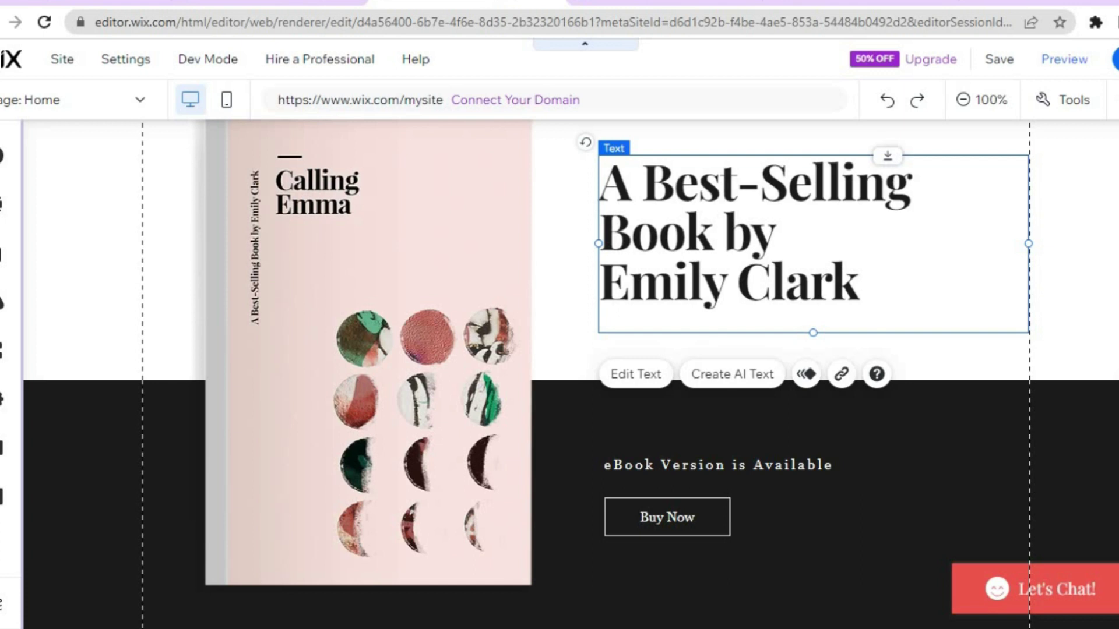
pyautogui.scroll(-3, 646, 367)
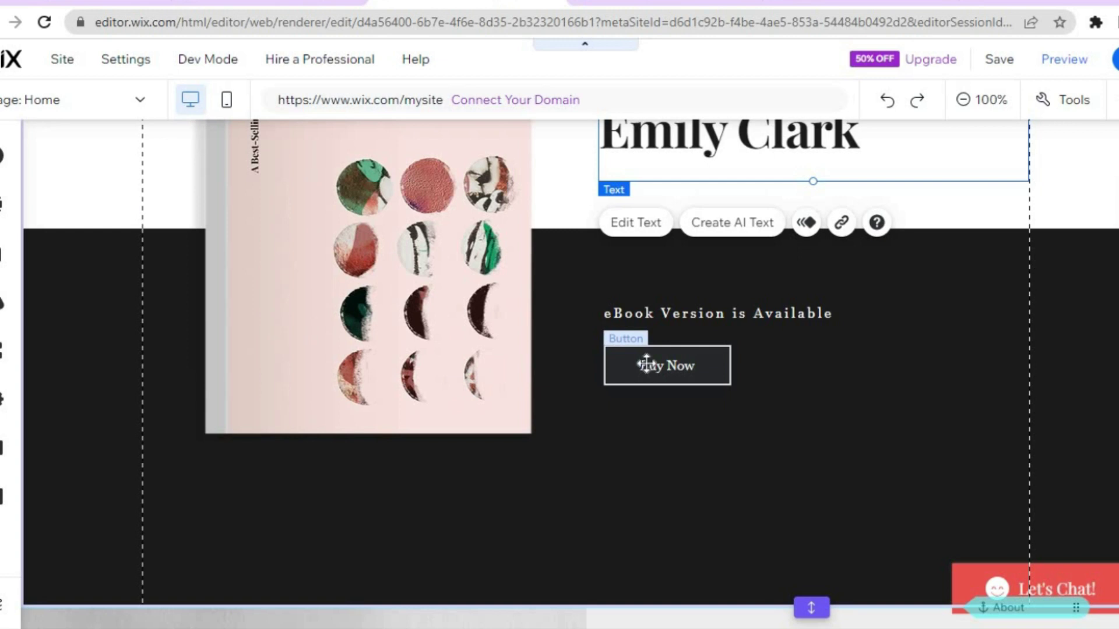
# Give the Buy Now button a solid #BADA55 green background fill
pyautogui.click(649, 370)
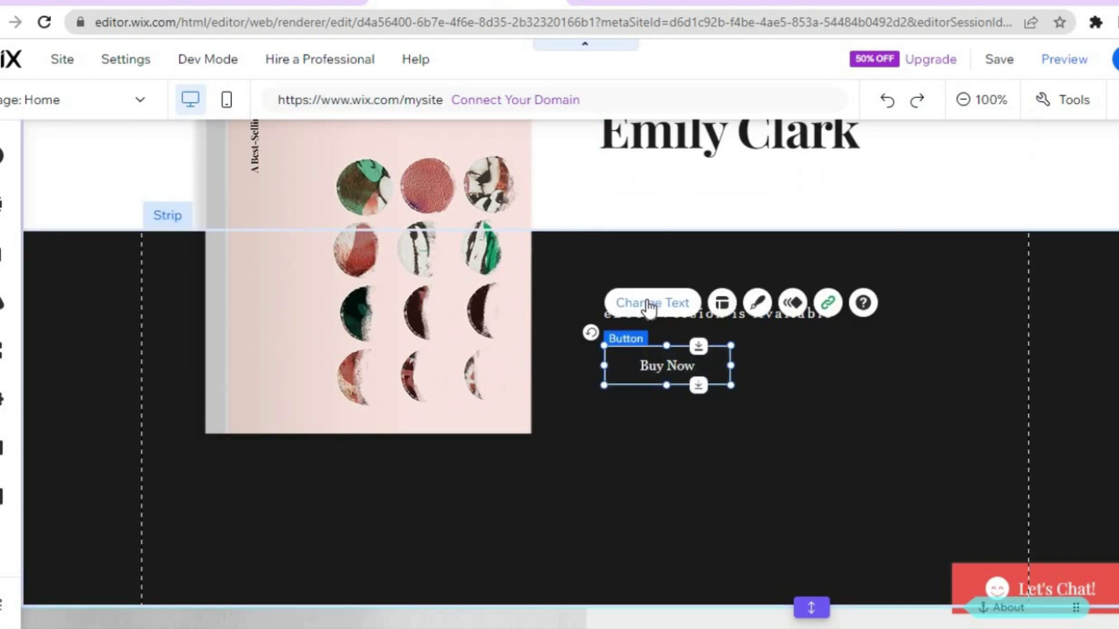
pyautogui.click(757, 304)
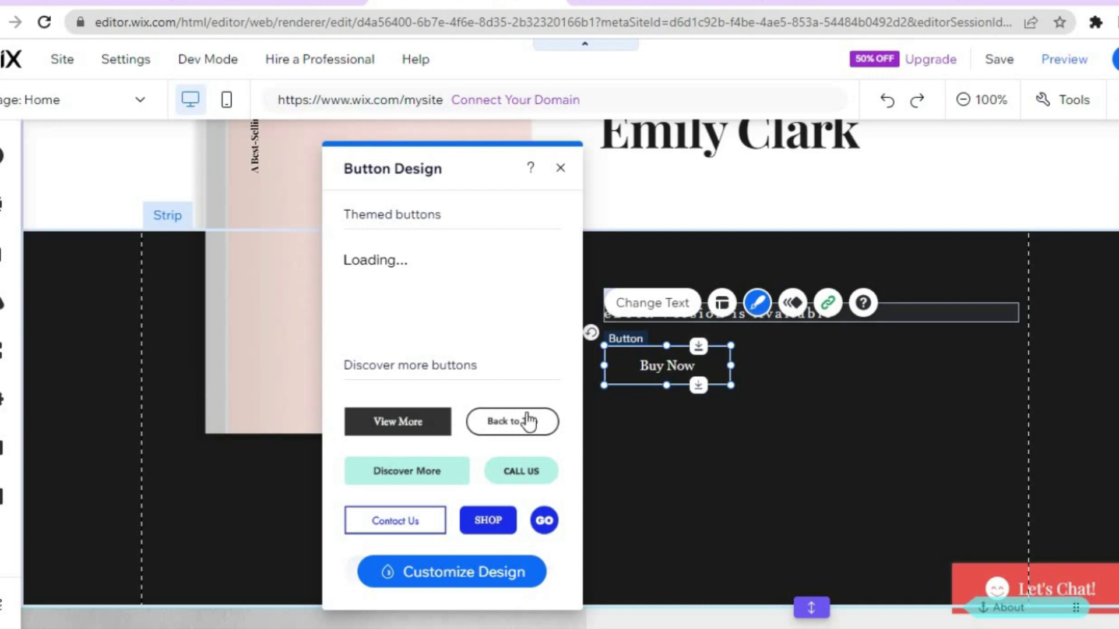
pyautogui.click(427, 571)
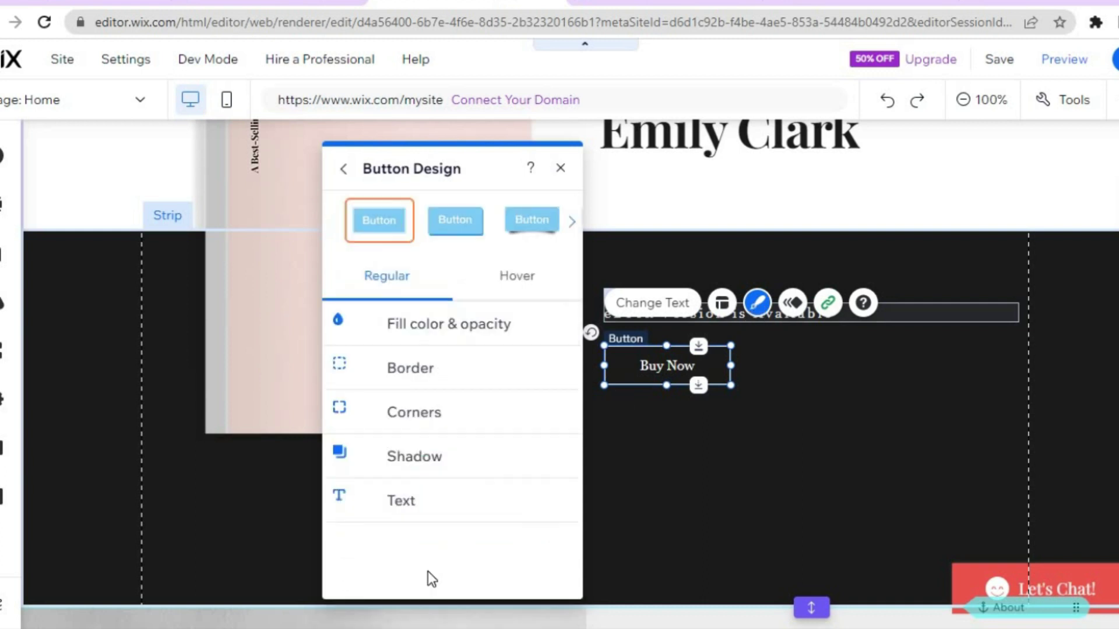
pyautogui.click(457, 330)
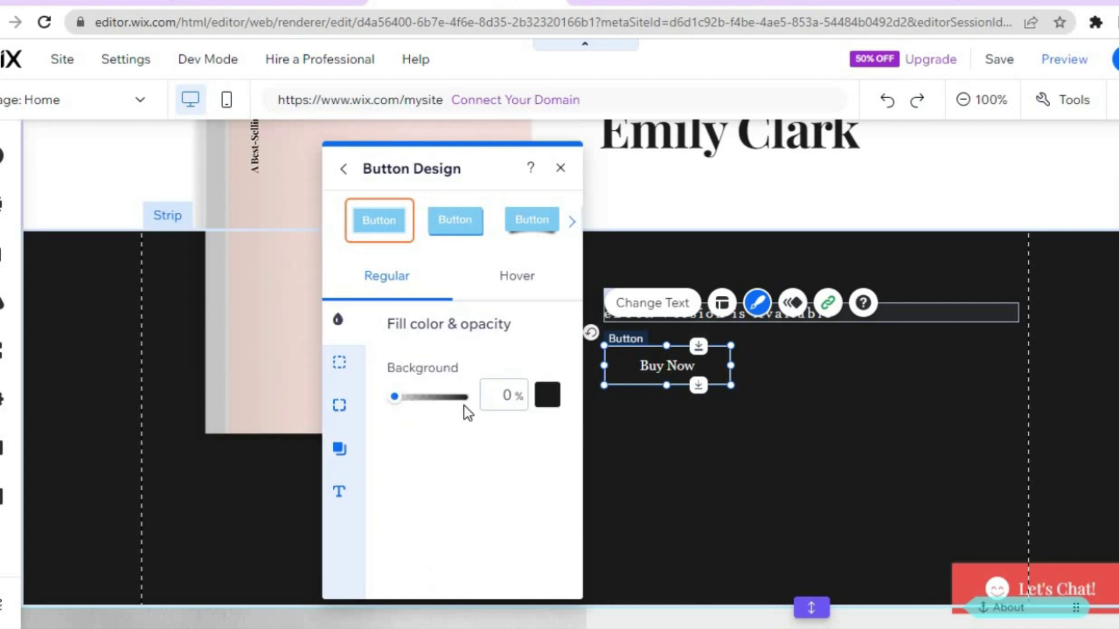
pyautogui.click(547, 397)
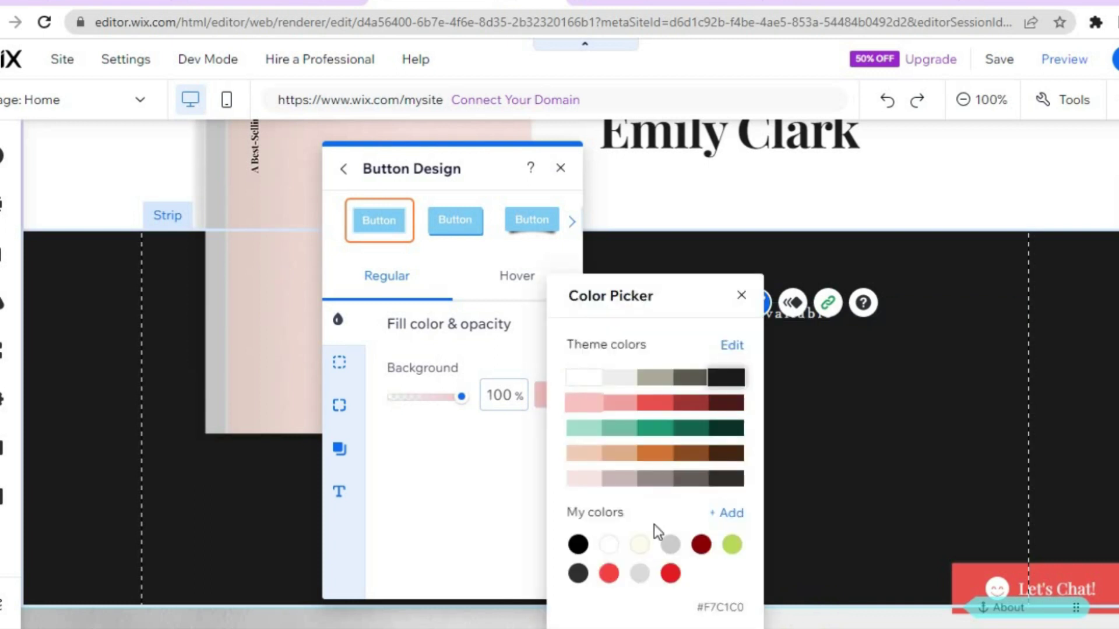
pyautogui.click(732, 545)
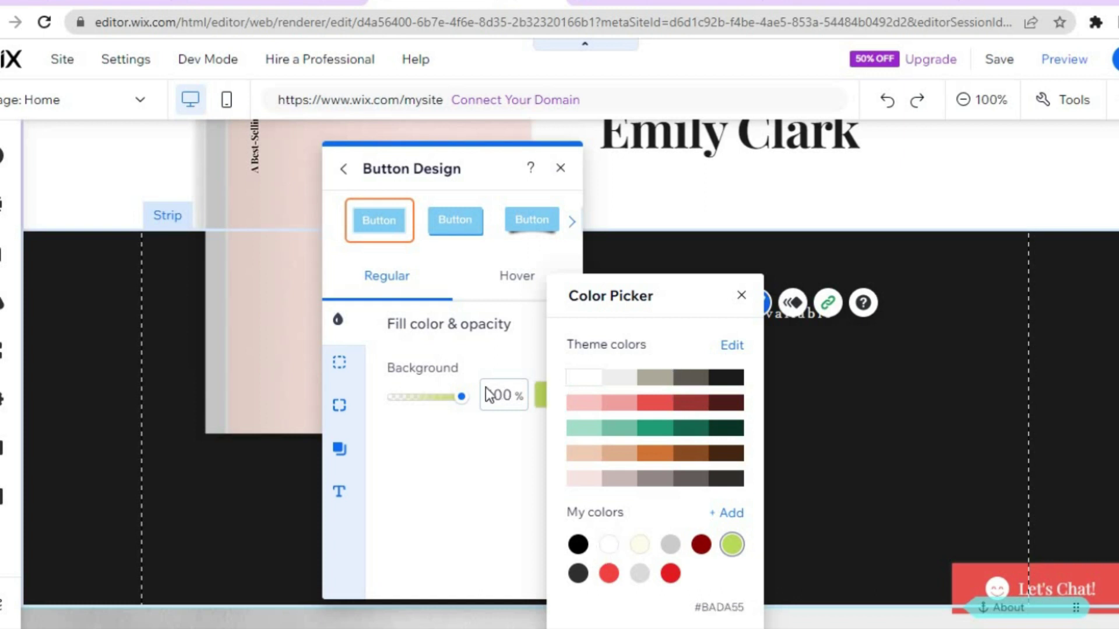
pyautogui.click(740, 296)
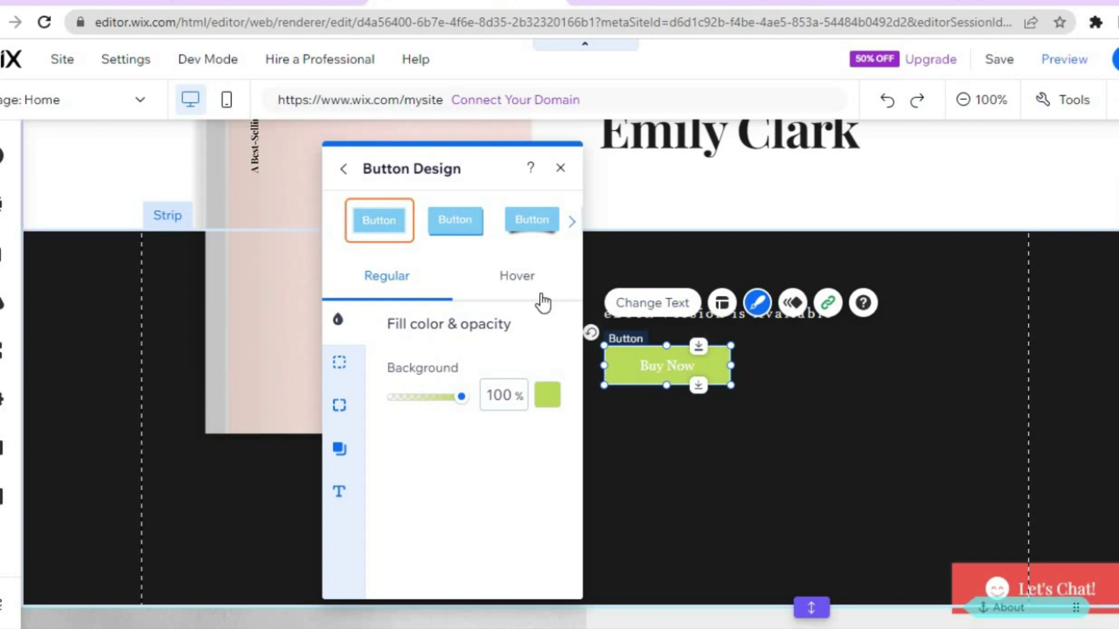
# Try several Buy Now style presets, settling on one with much larger lettering
pyautogui.click(457, 232)
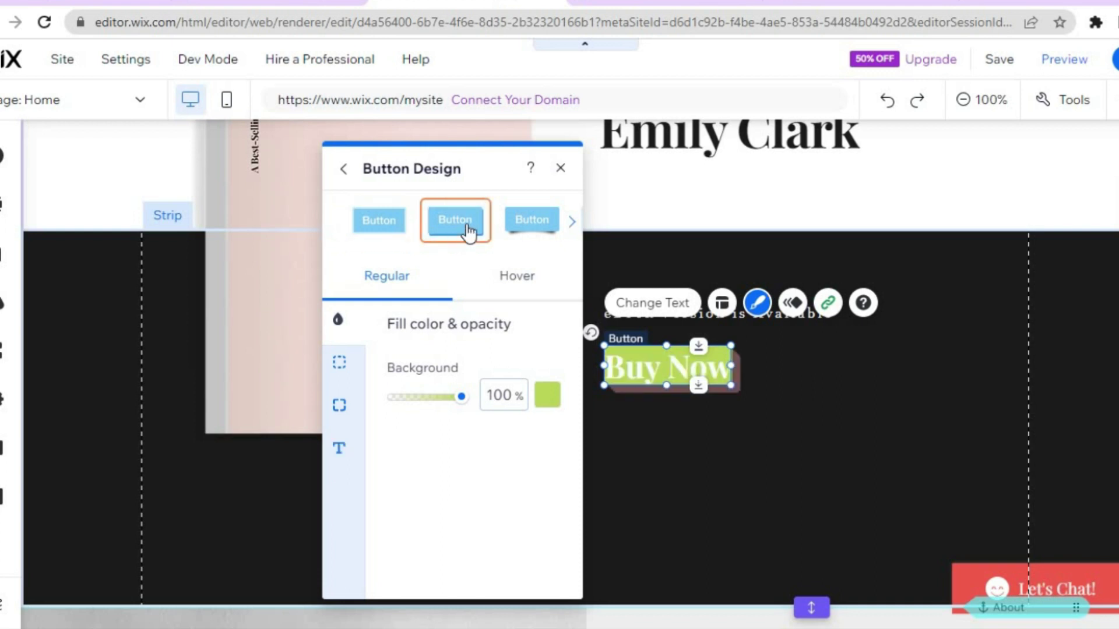
pyautogui.click(554, 219)
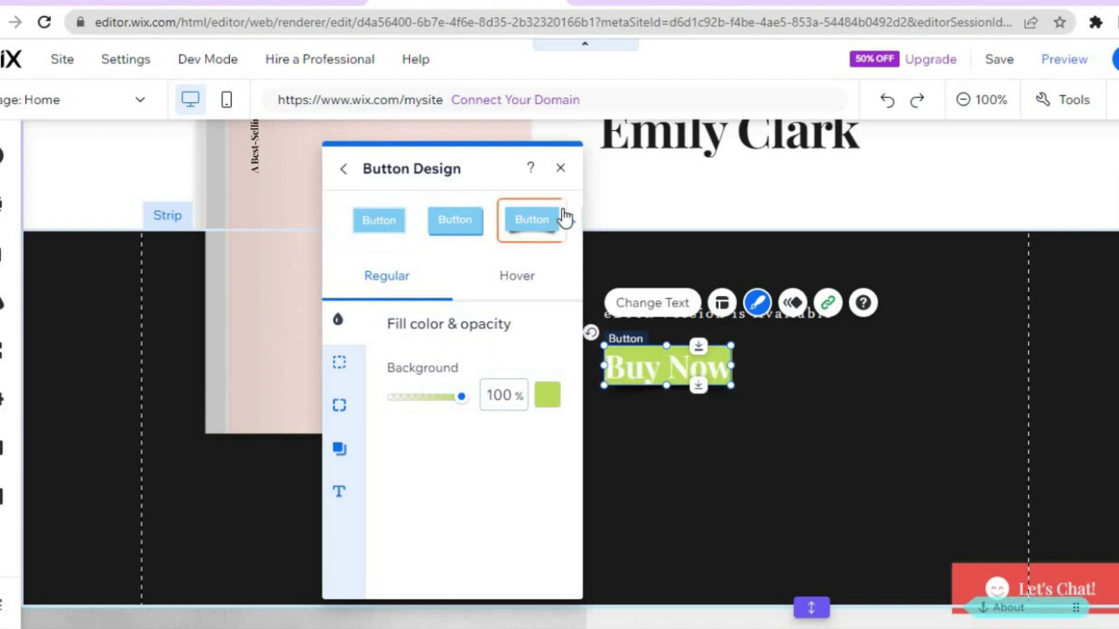
pyautogui.click(572, 222)
pyautogui.click(528, 226)
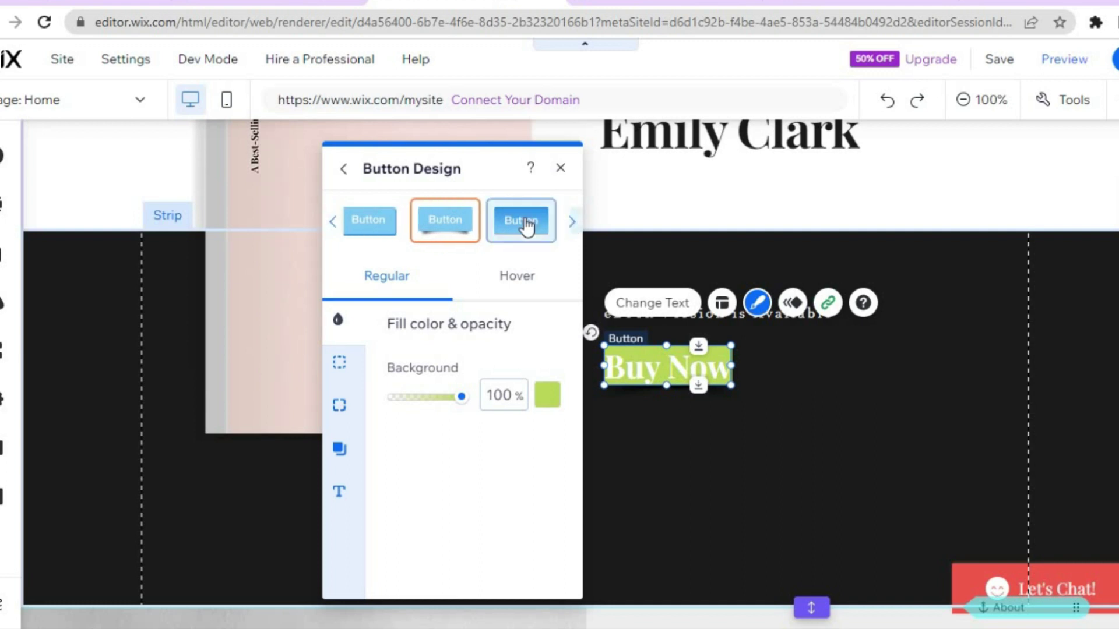
pyautogui.click(561, 169)
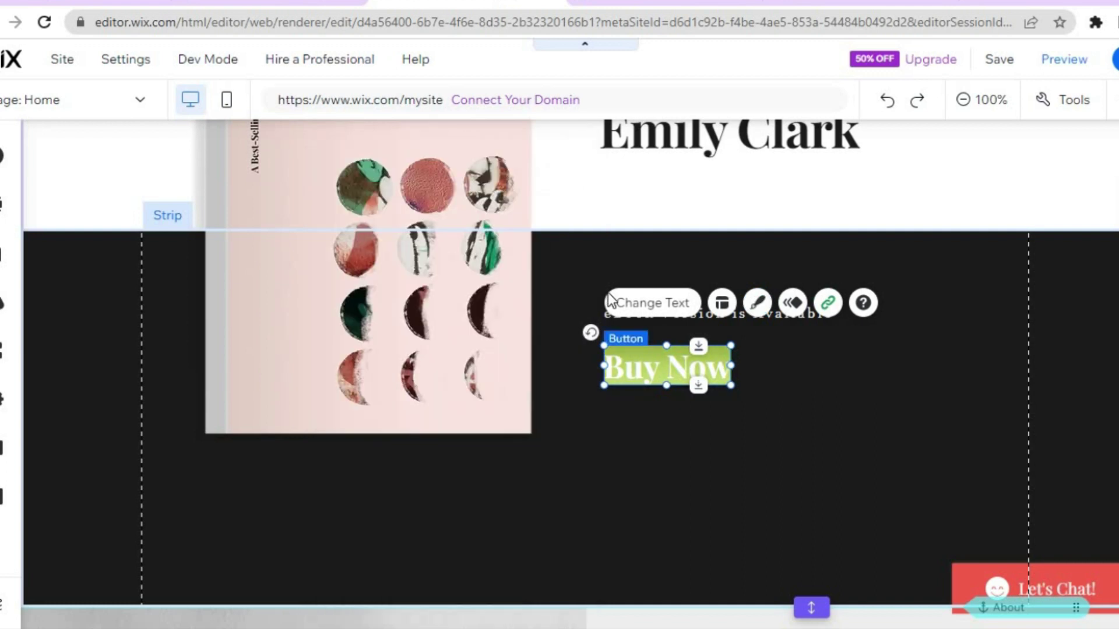
# Set the Buy Now link to Section or anchor: Cart Page, Section: Cart
pyautogui.click(646, 428)
pyautogui.scroll(-3, 771, 325)
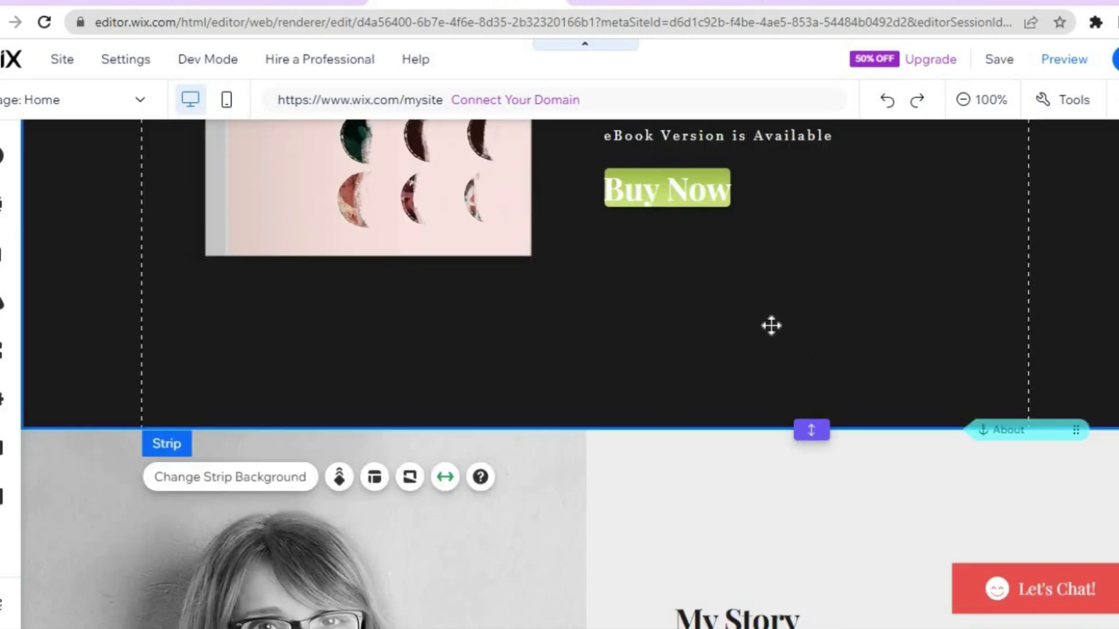
pyautogui.click(668, 192)
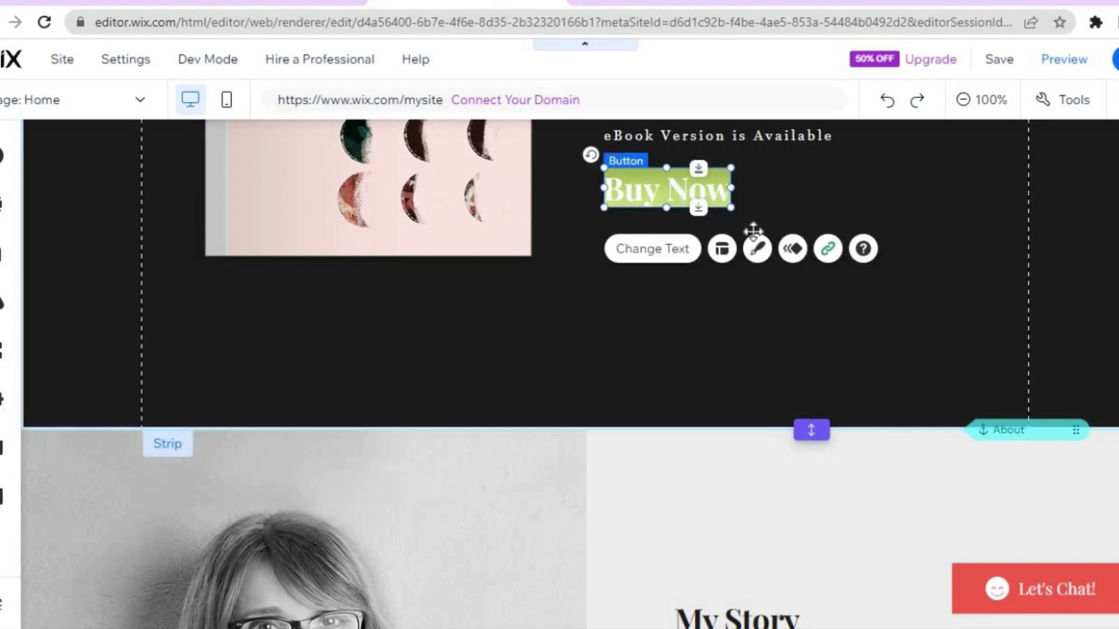
pyautogui.click(828, 251)
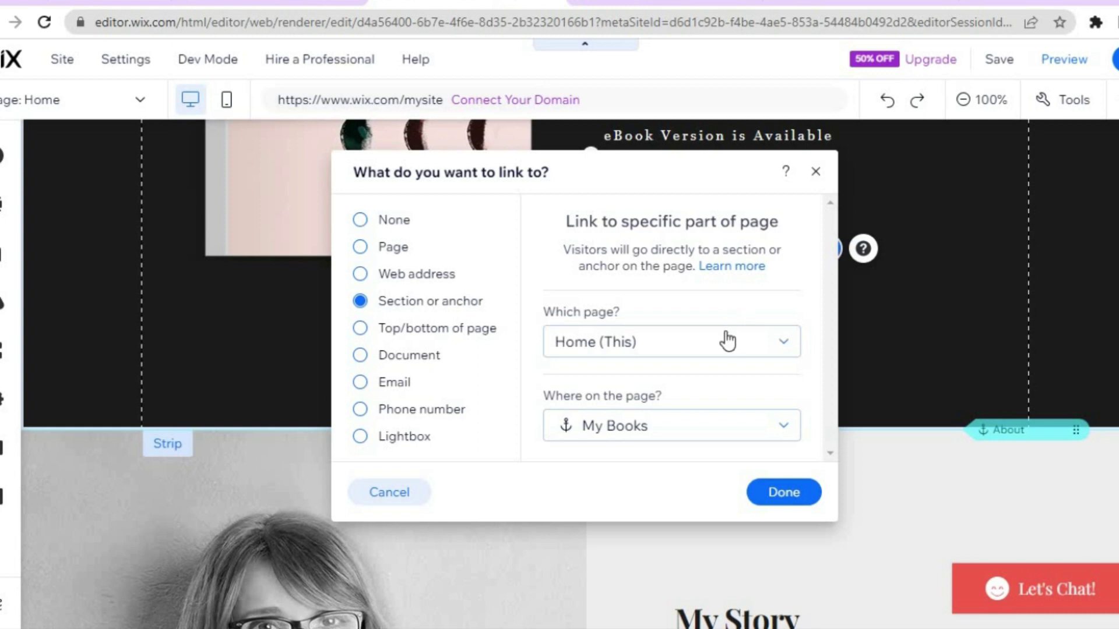
pyautogui.click(691, 341)
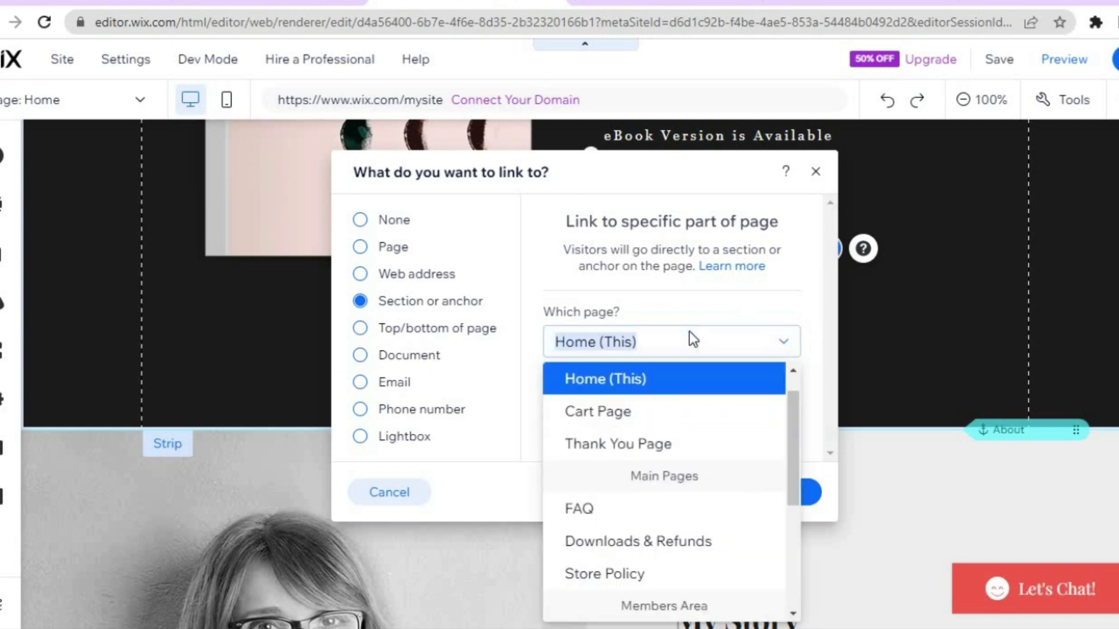
pyautogui.click(642, 408)
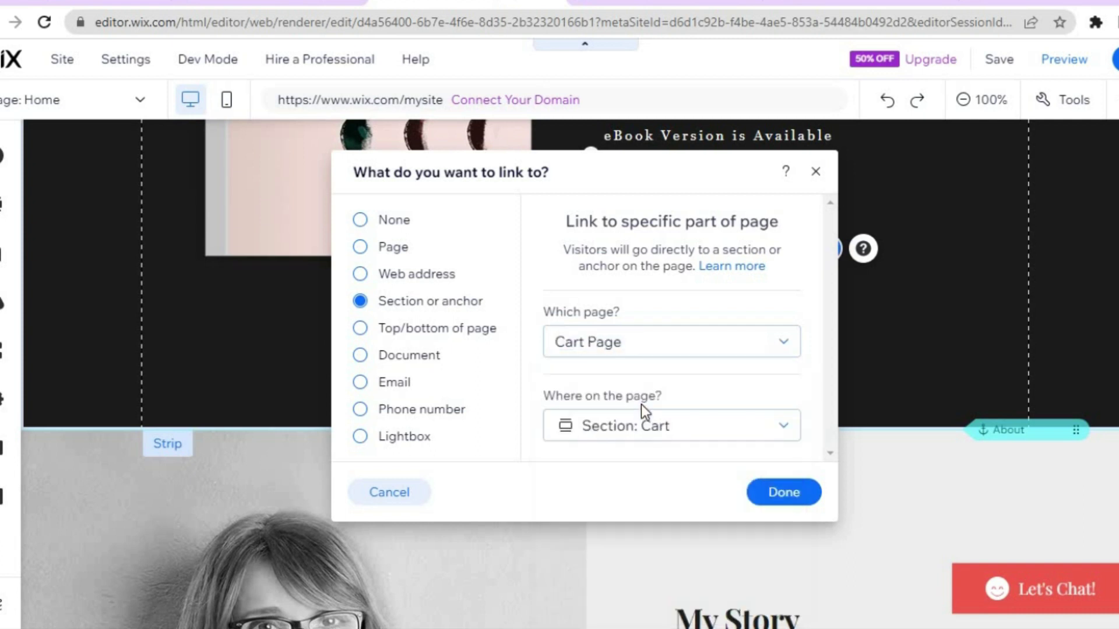
pyautogui.click(771, 436)
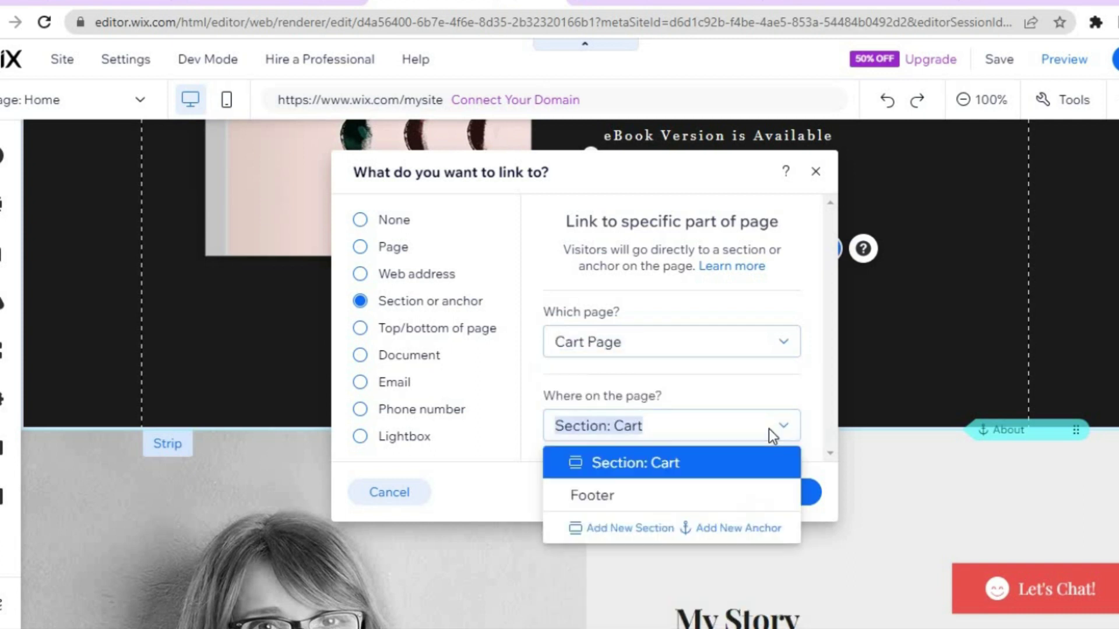
pyautogui.click(723, 479)
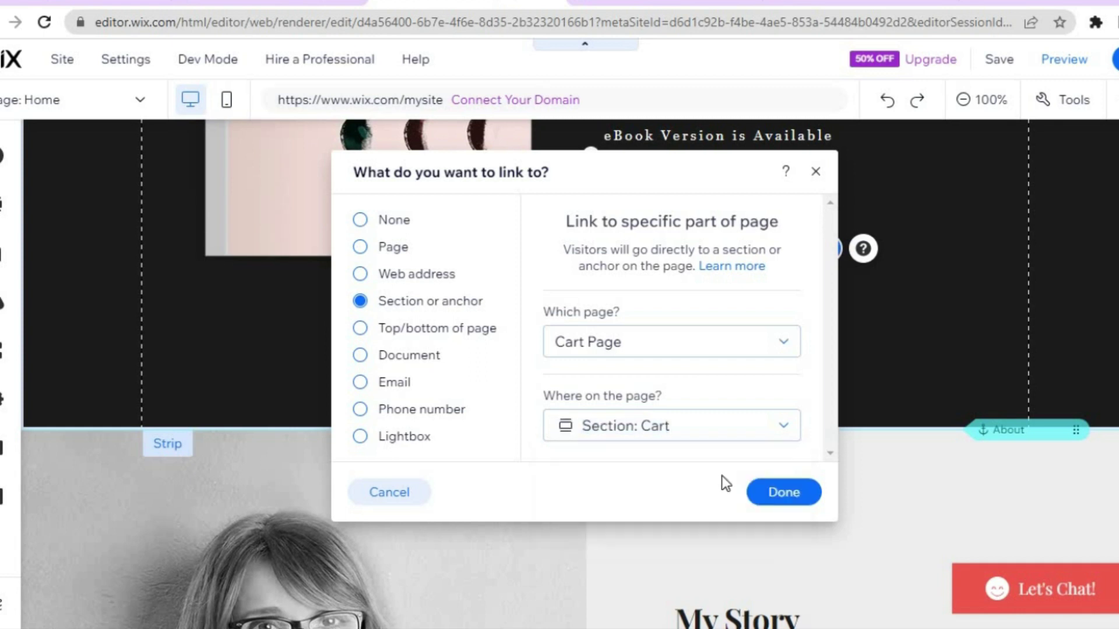
pyautogui.click(782, 493)
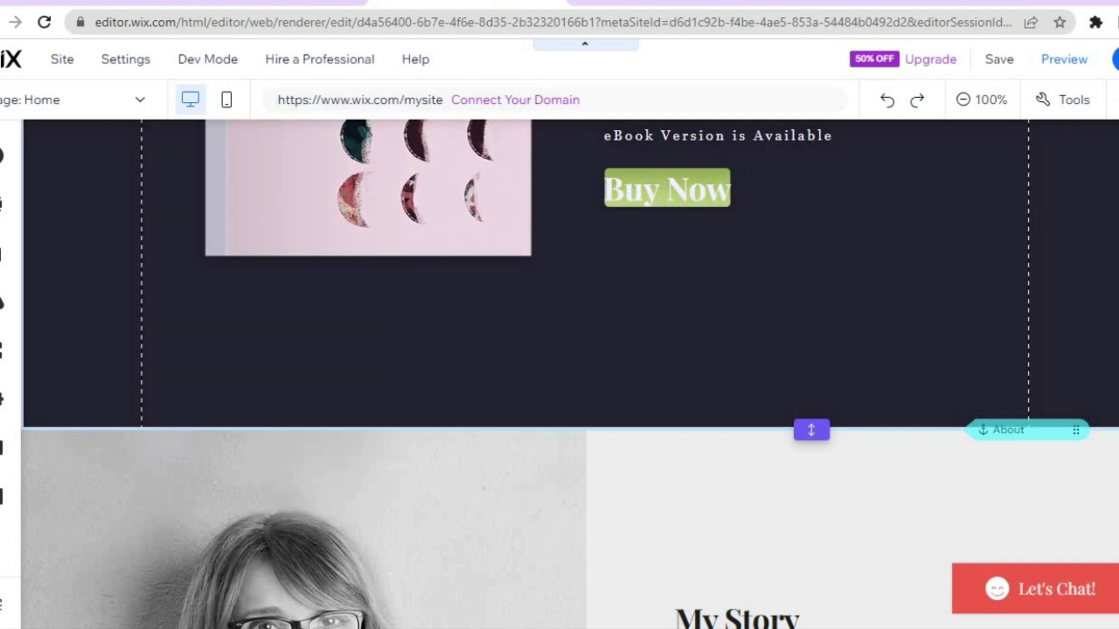
pyautogui.scroll(-8, 570, 375)
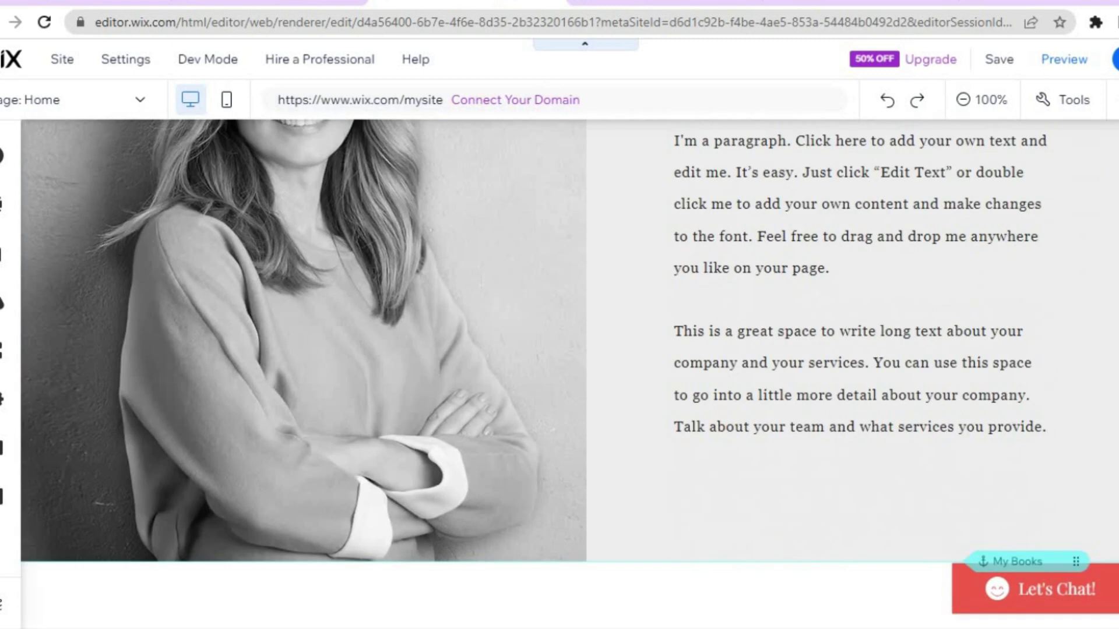
pyautogui.scroll(5, 407, 326)
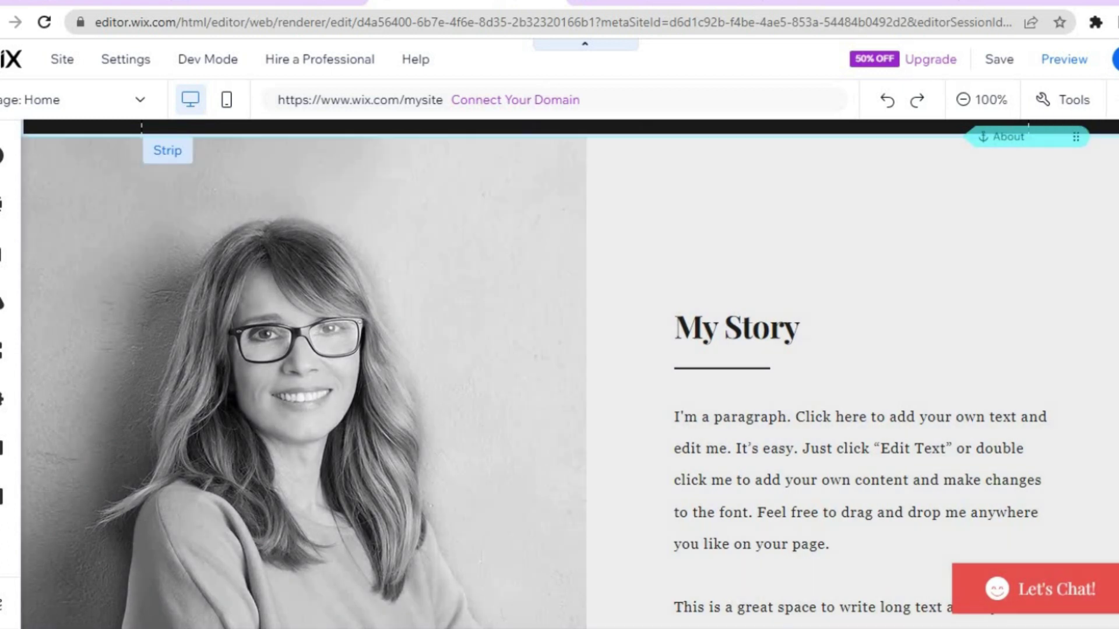
pyautogui.scroll(-15, 569, 372)
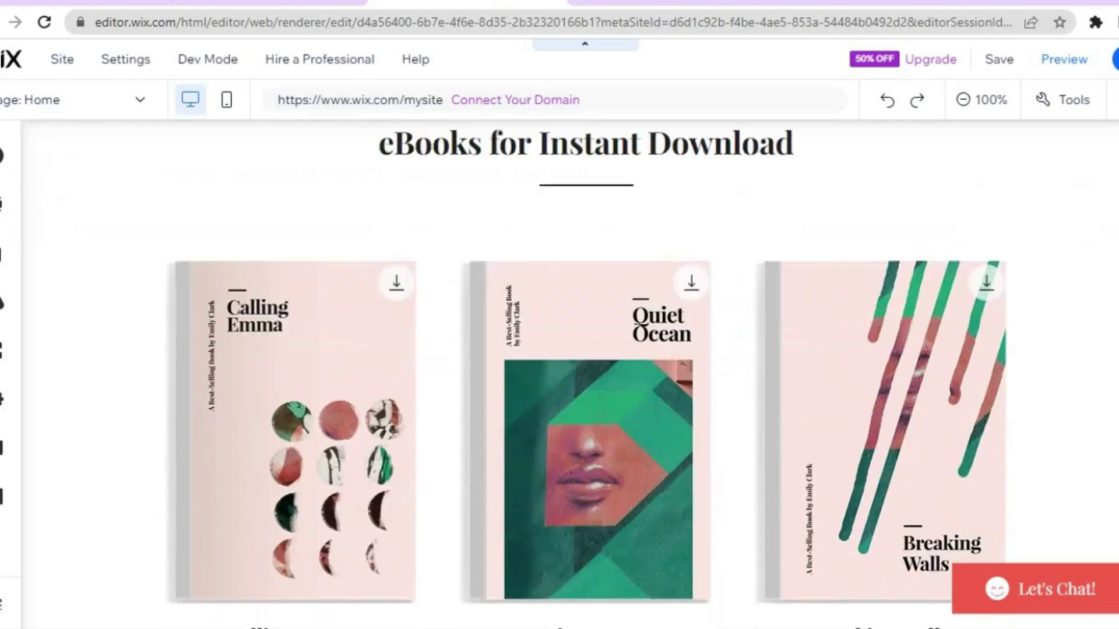
pyautogui.scroll(-15, 569, 373)
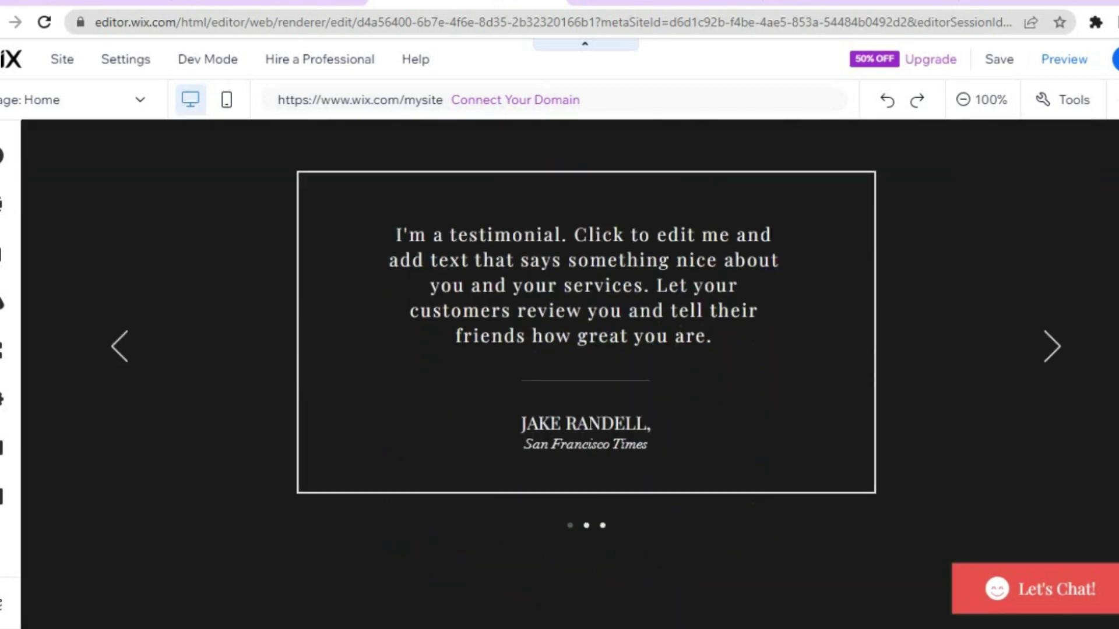
pyautogui.scroll(-1, 570, 373)
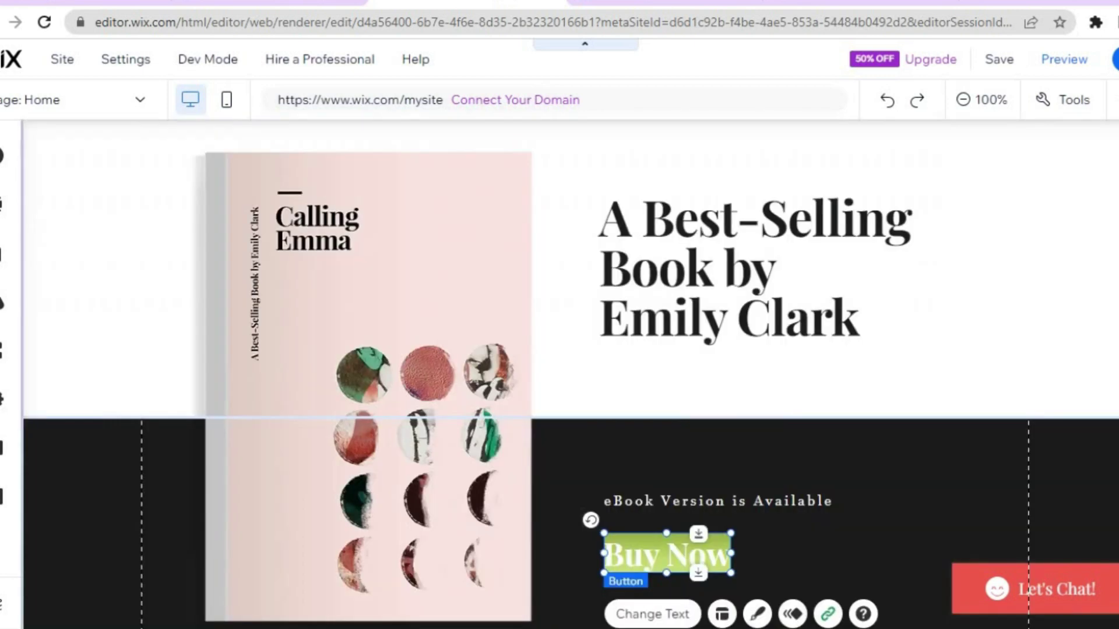
pyautogui.scroll(3, 414, 134)
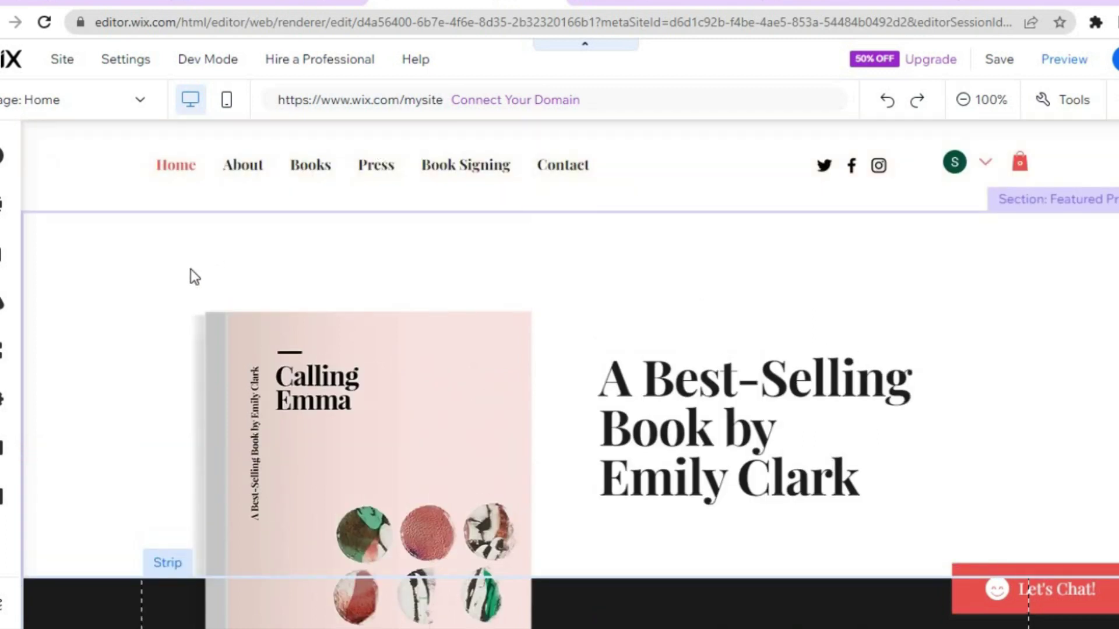
# Switch to the Product Page from Store Pages and scroll to the Breaking Walls ebook
pyautogui.click(6, 263)
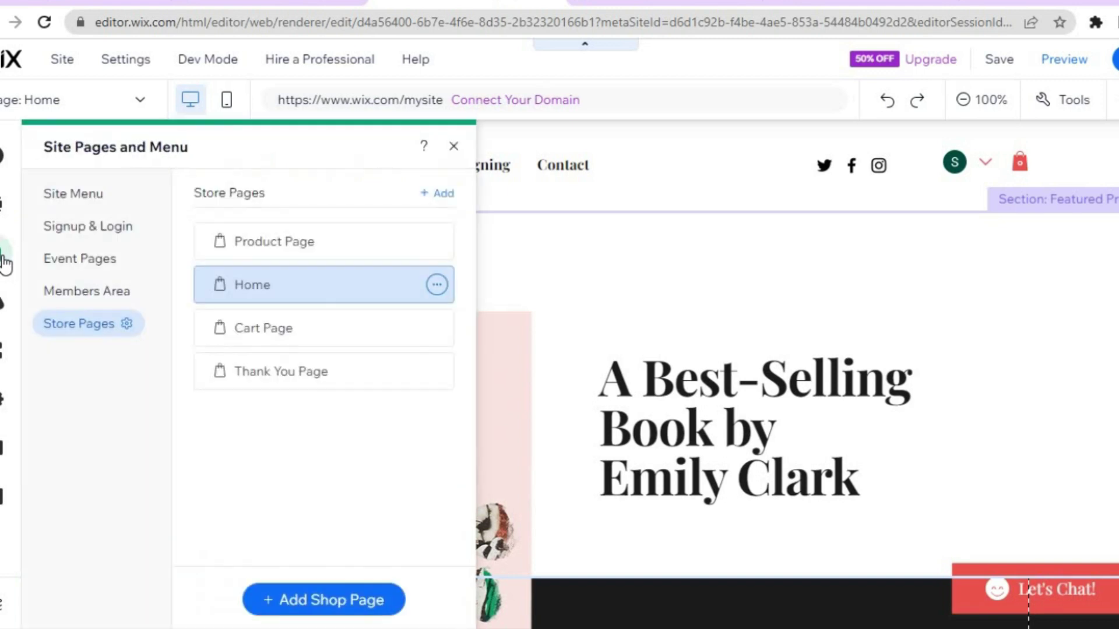
pyautogui.click(284, 244)
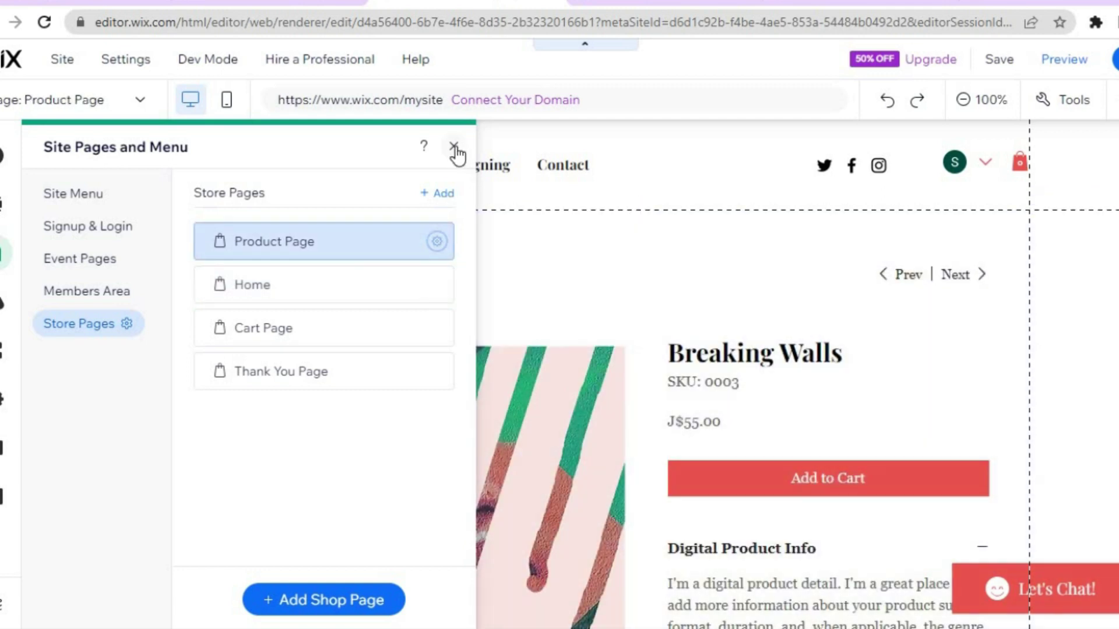
pyautogui.click(455, 147)
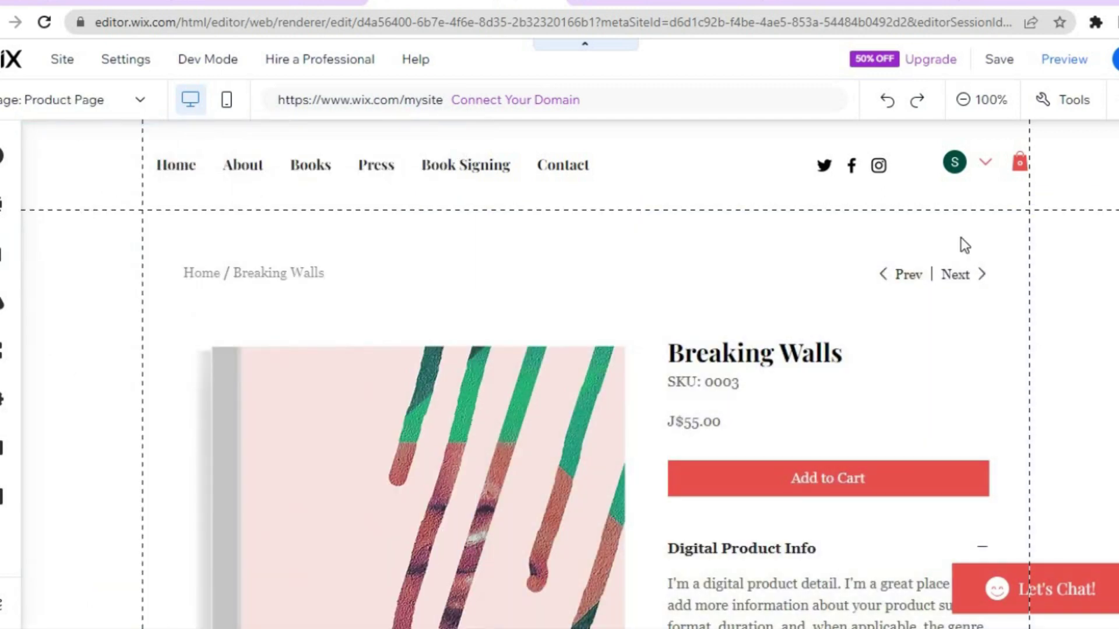
pyautogui.scroll(-3, 483, 329)
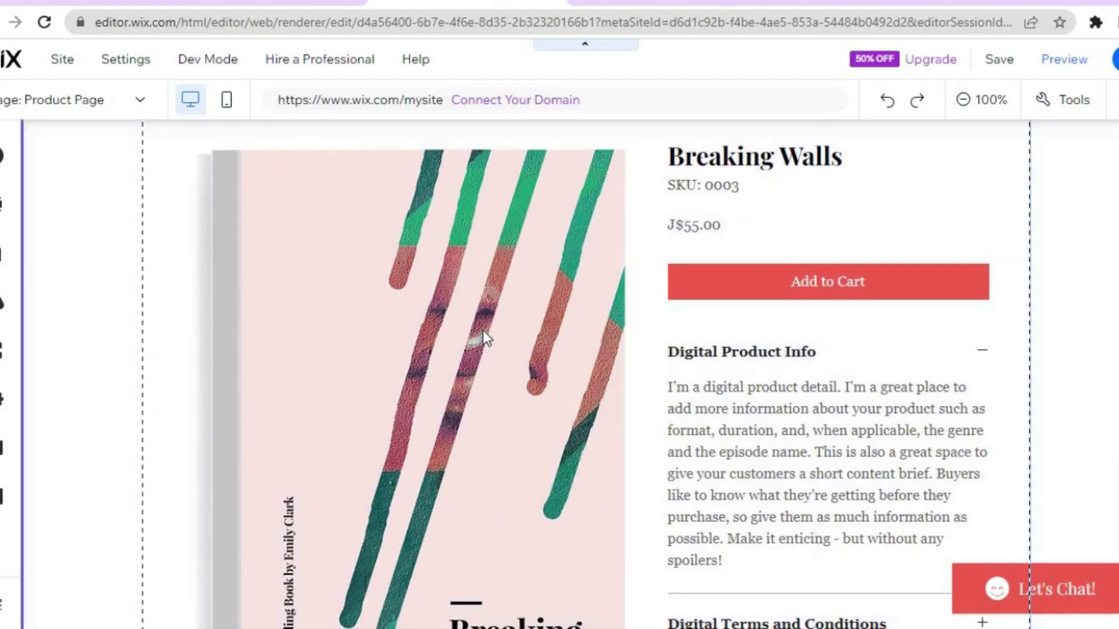
# Open the Products dashboard from the product widget's Manage Products option
pyautogui.doubleClick(482, 329)
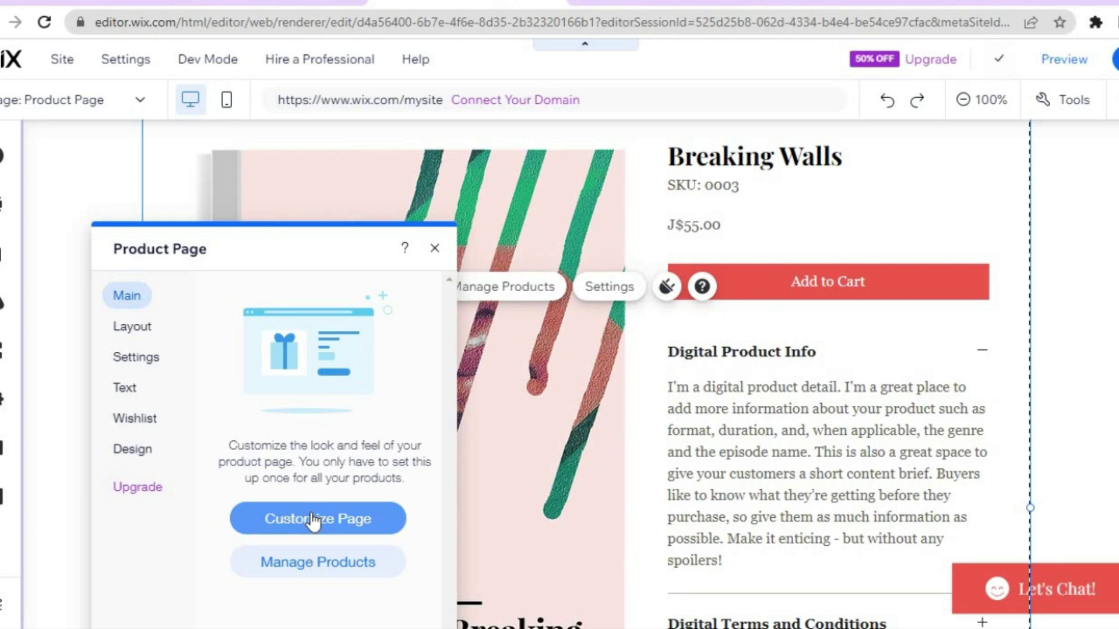
pyautogui.click(307, 562)
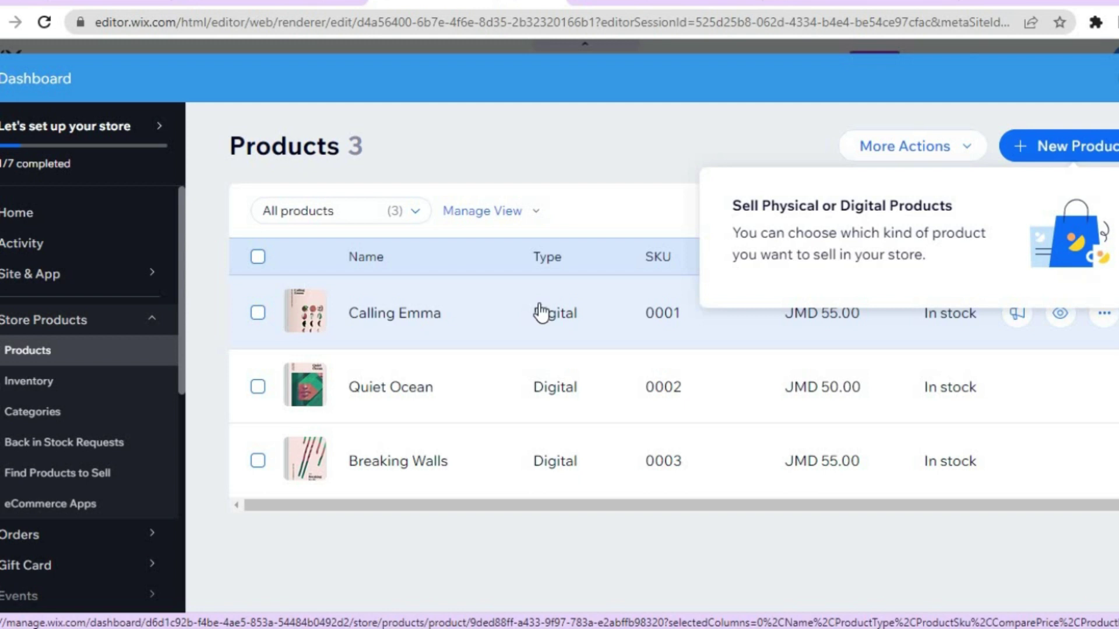
# Start a new digital-file product and look through its blank Untitled Product form
pyautogui.click(1068, 161)
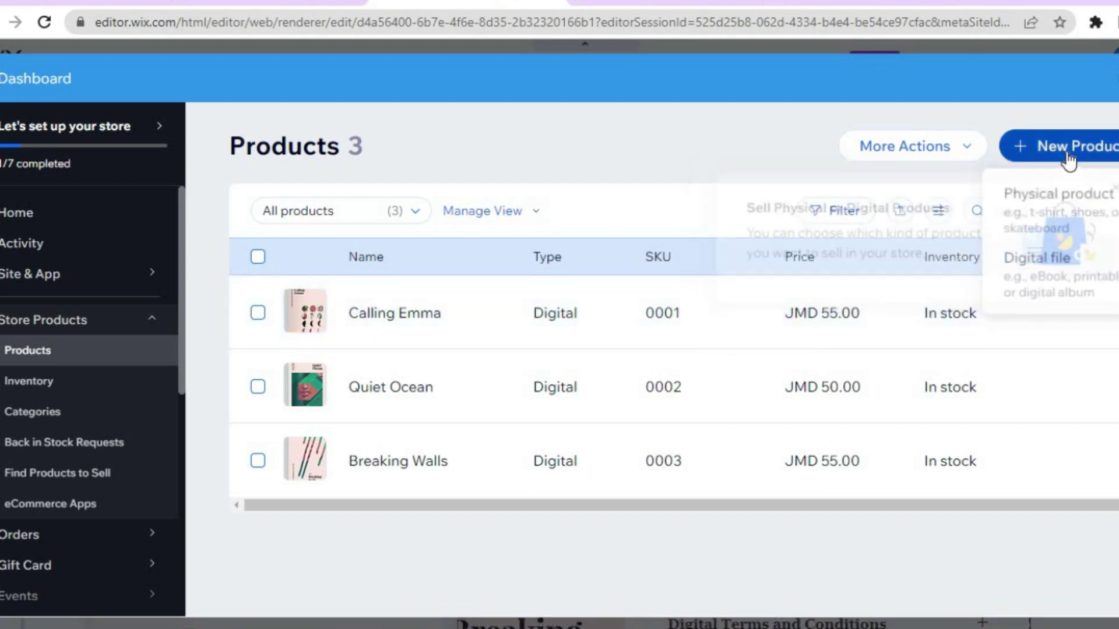
pyautogui.click(1051, 273)
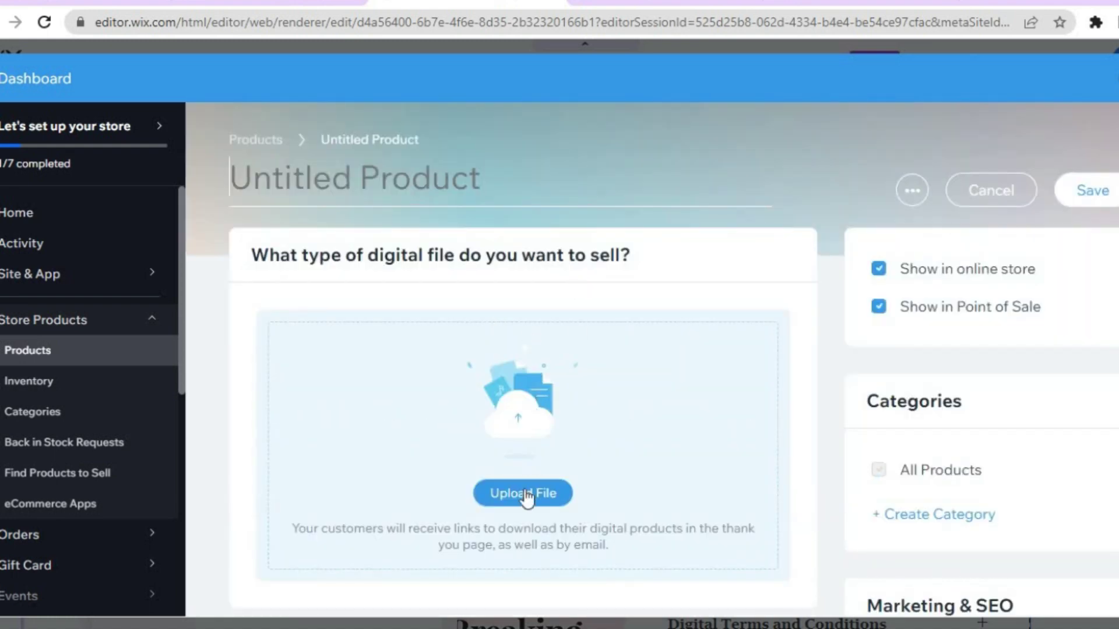
pyautogui.scroll(-5, 652, 360)
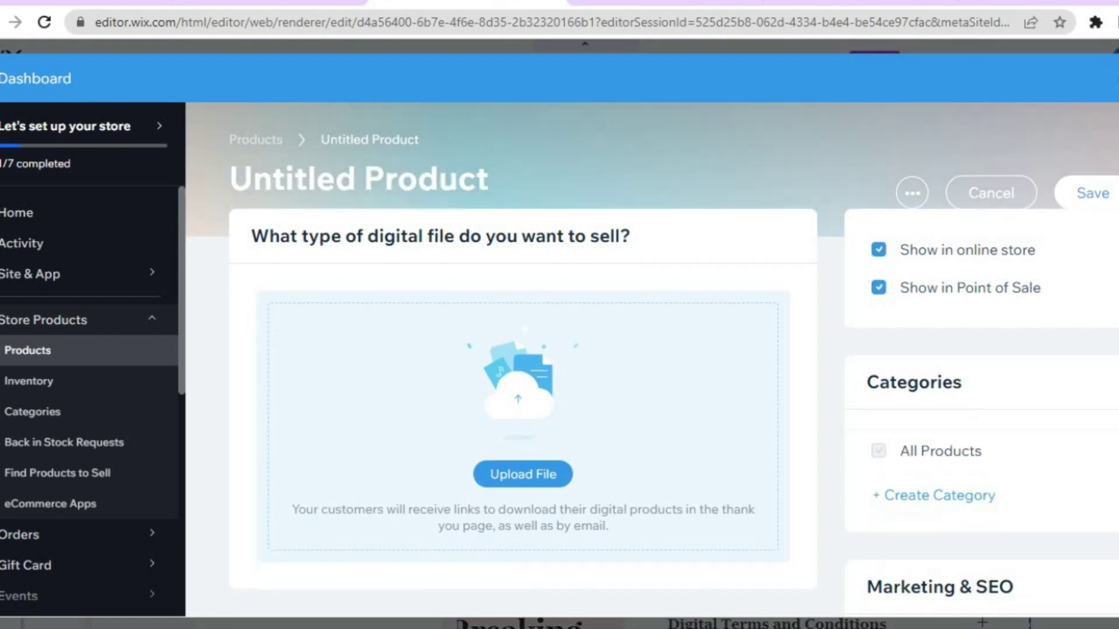
pyautogui.scroll(-3, 536, 295)
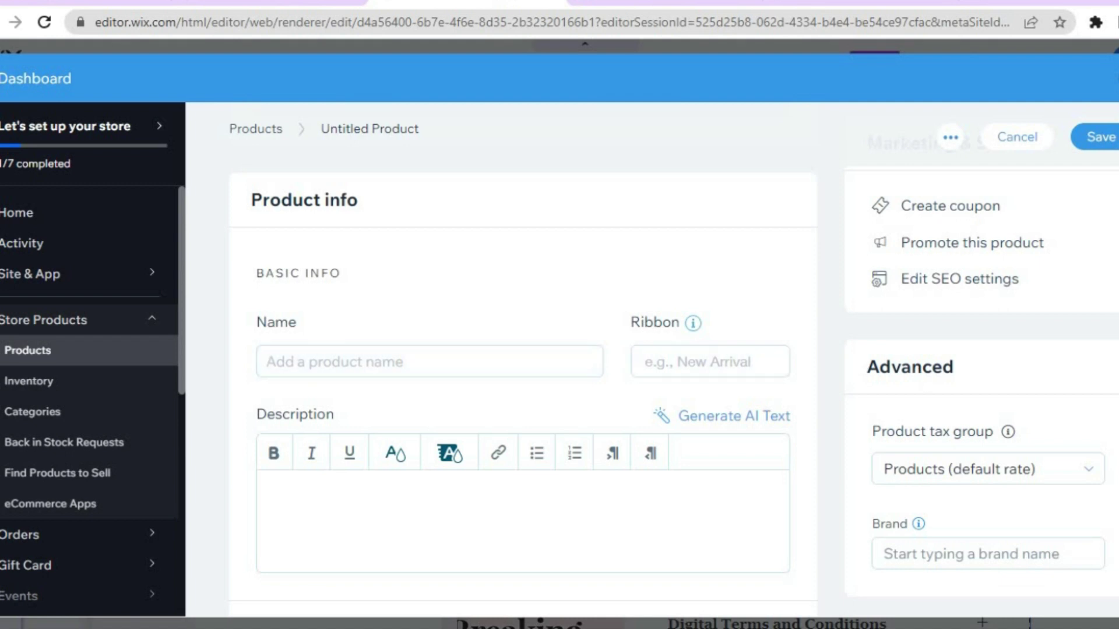
pyautogui.scroll(-9, 676, 394)
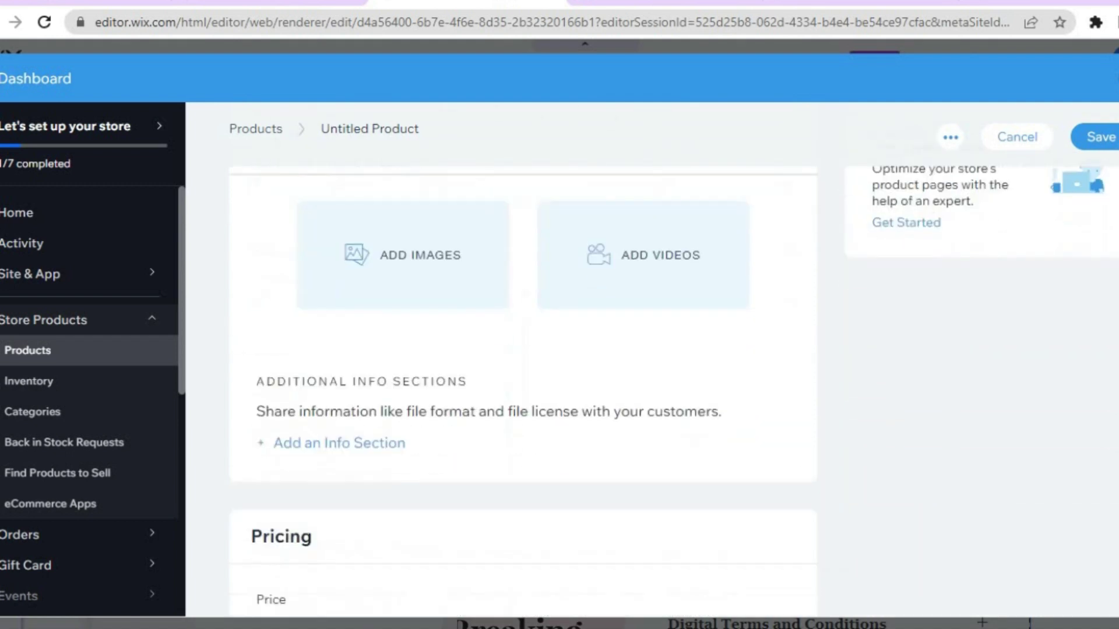
pyautogui.scroll(-1, 676, 394)
pyautogui.scroll(-7, 676, 393)
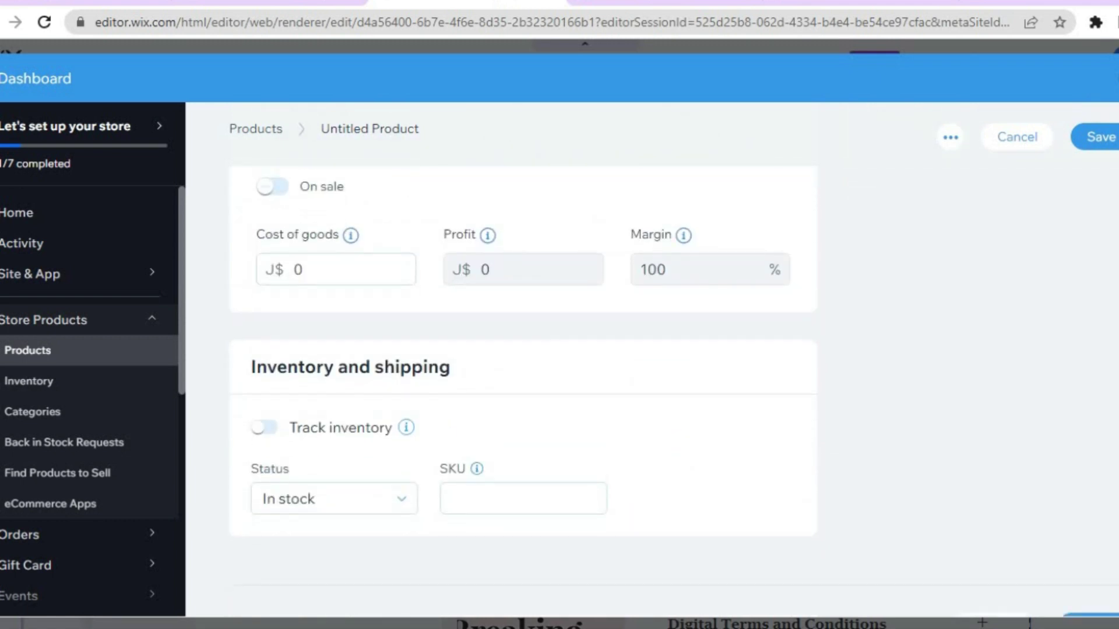
pyautogui.scroll(4, 676, 394)
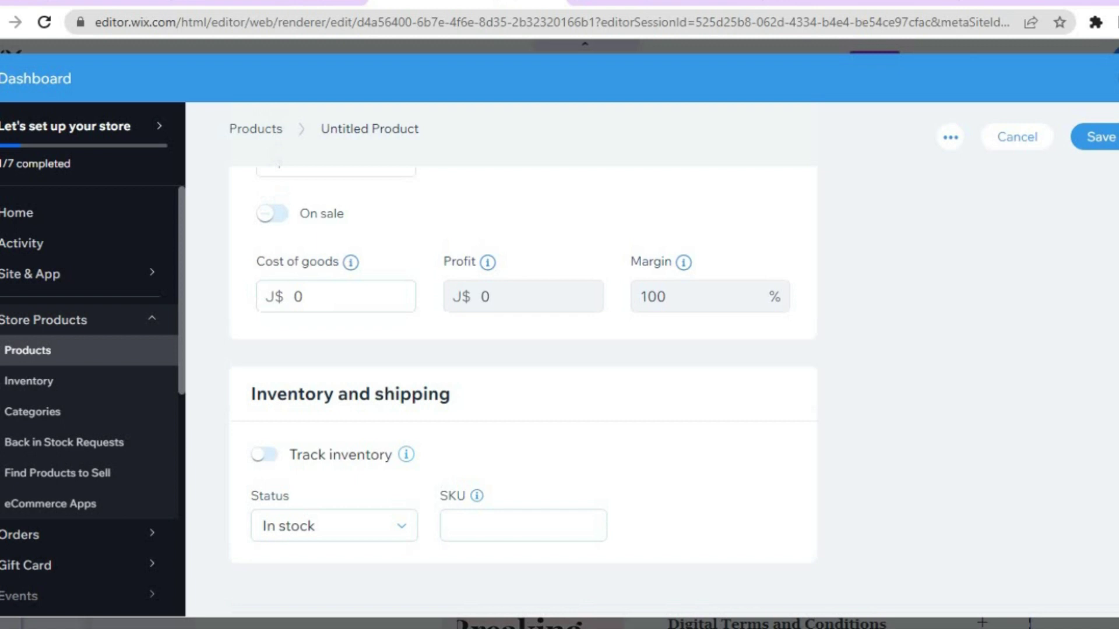
pyautogui.scroll(10, 676, 394)
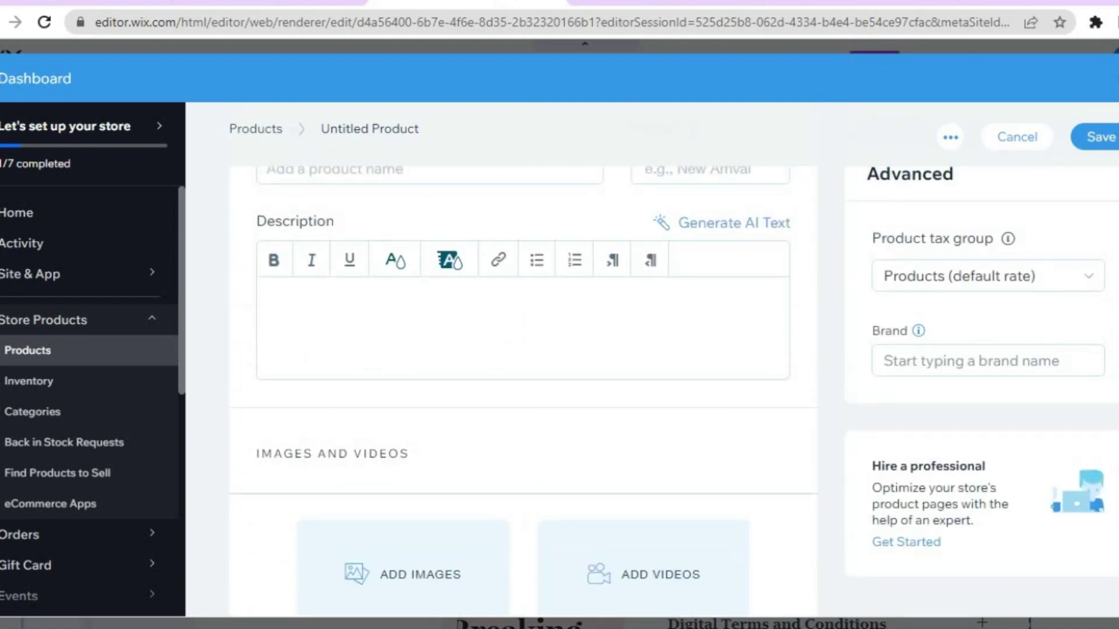
pyautogui.scroll(5, 673, 385)
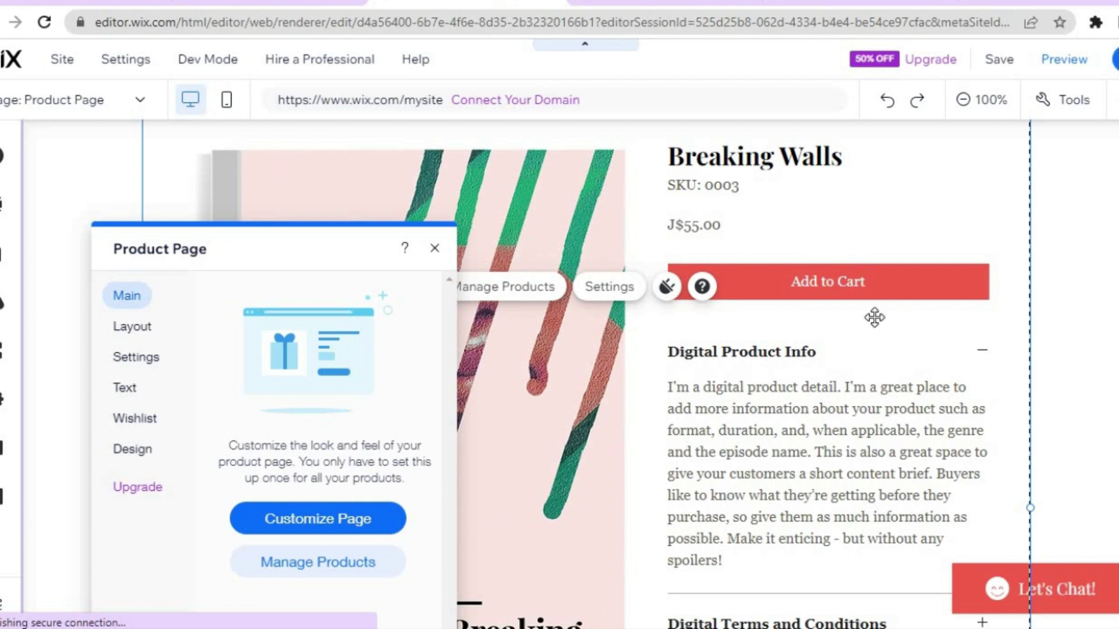
# Close the settings, return to the top of the Breaking Walls page and select the product details widget
pyautogui.click(434, 251)
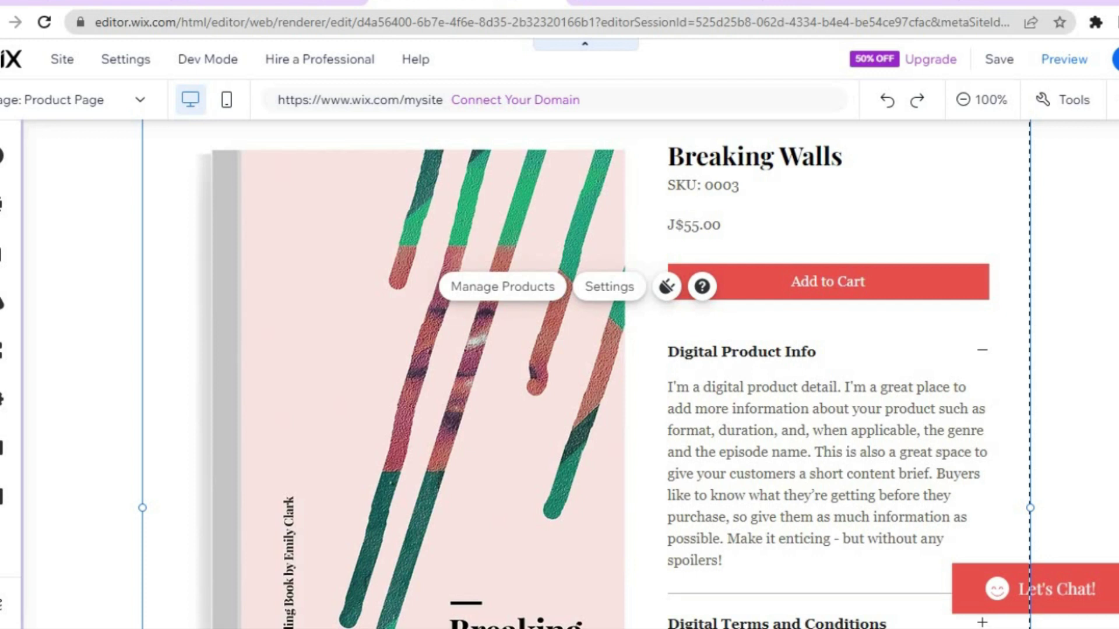
pyautogui.scroll(-3, 806, 287)
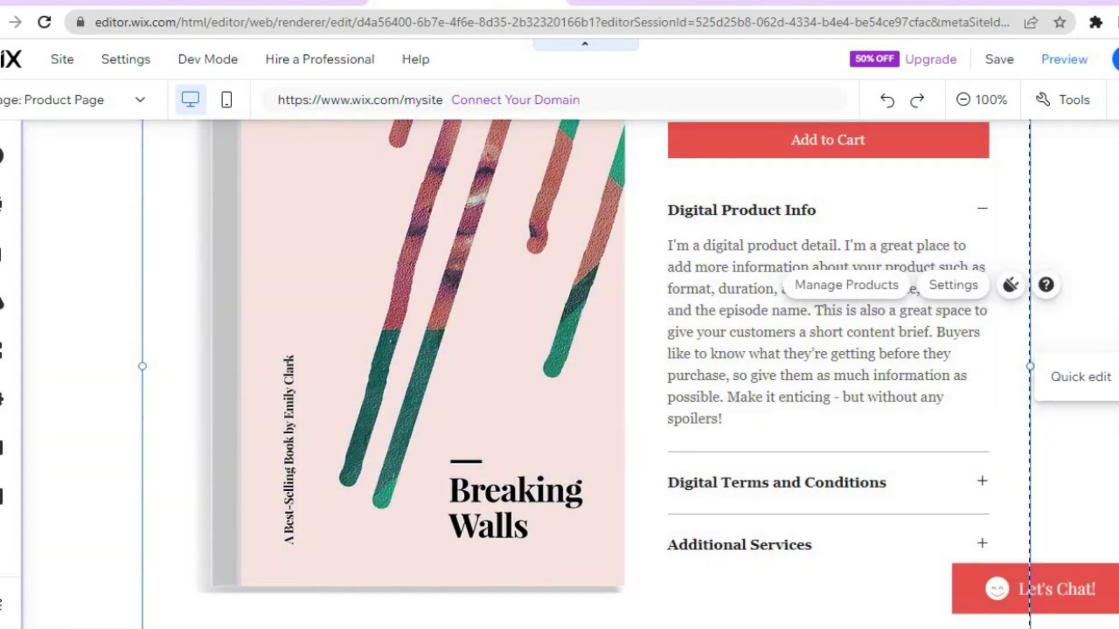
pyautogui.scroll(-3, 814, 298)
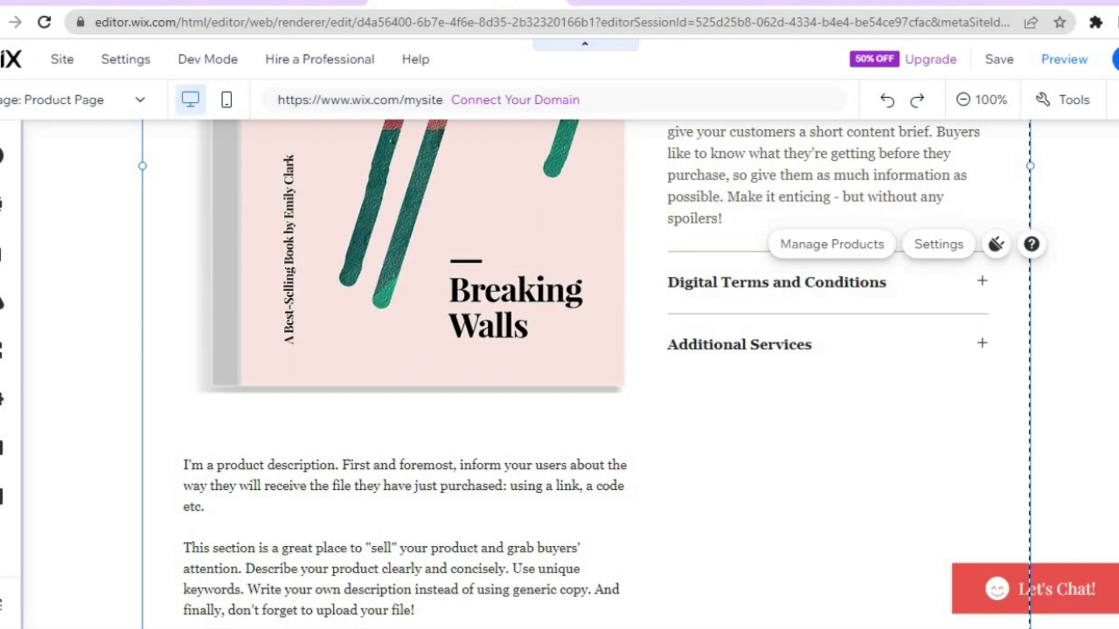
pyautogui.scroll(-6, 568, 373)
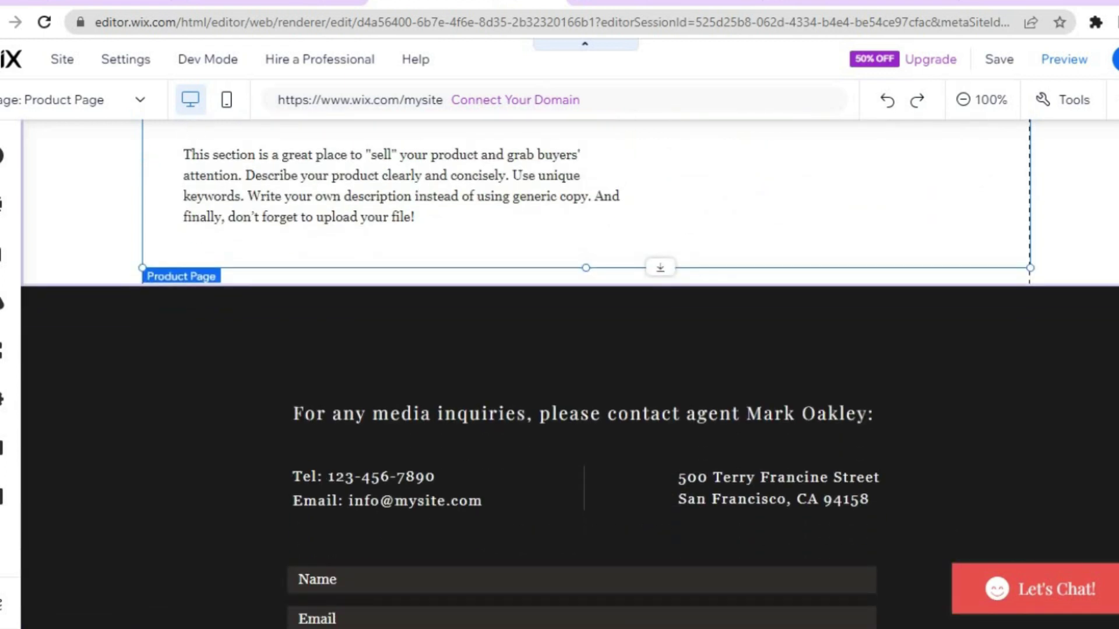
pyautogui.scroll(-5, 569, 372)
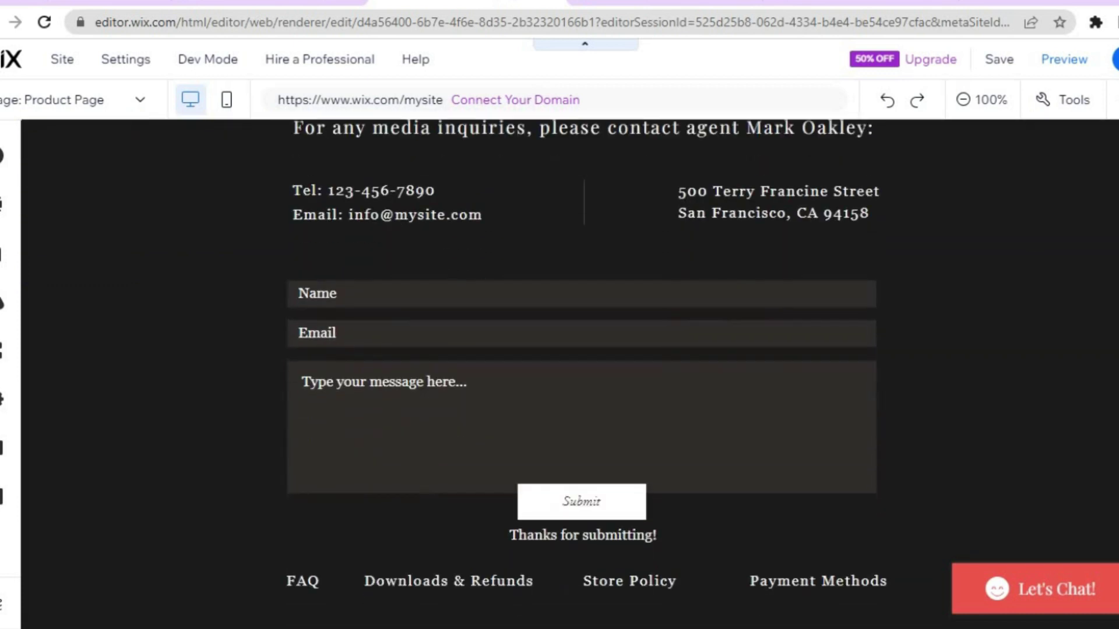
pyautogui.scroll(5, 568, 373)
pyautogui.scroll(15, 569, 373)
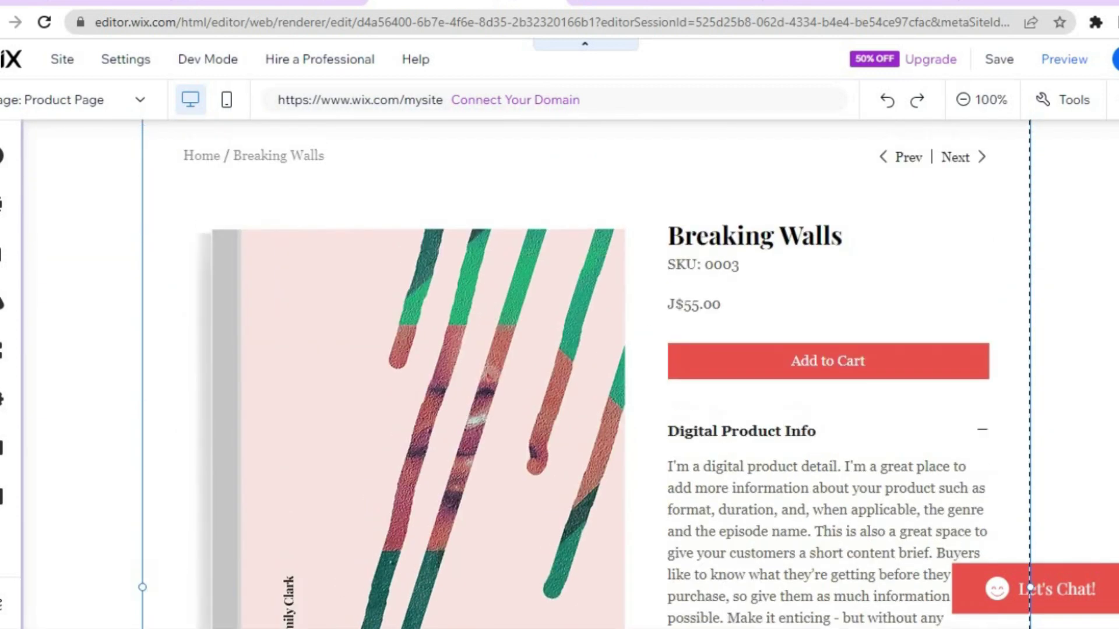
pyautogui.scroll(1, 586, 389)
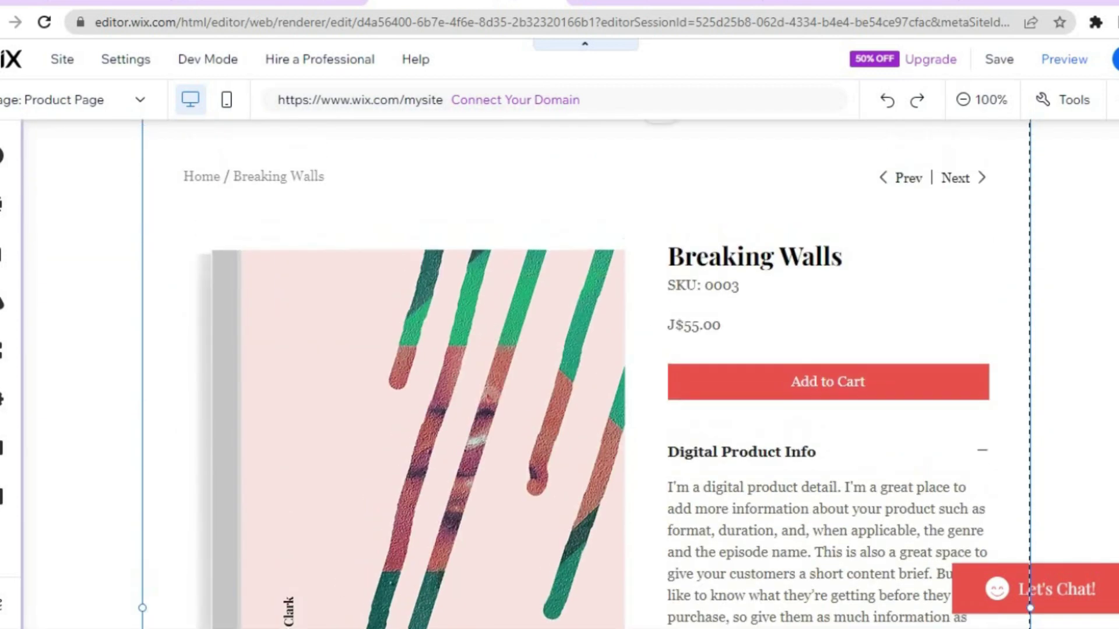
pyautogui.click(912, 388)
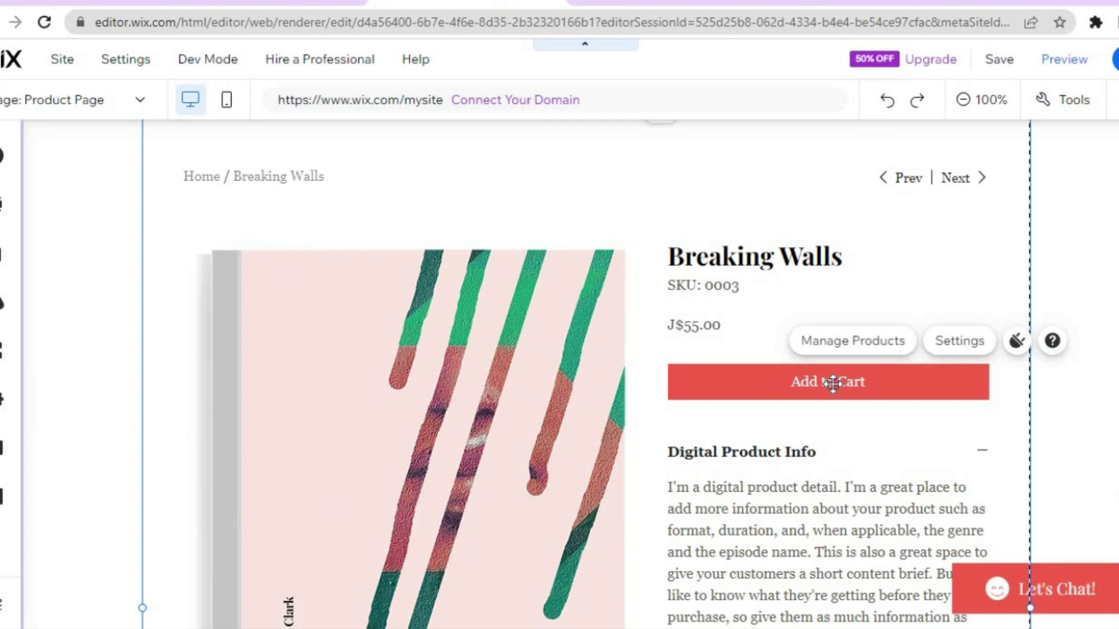
pyautogui.click(969, 347)
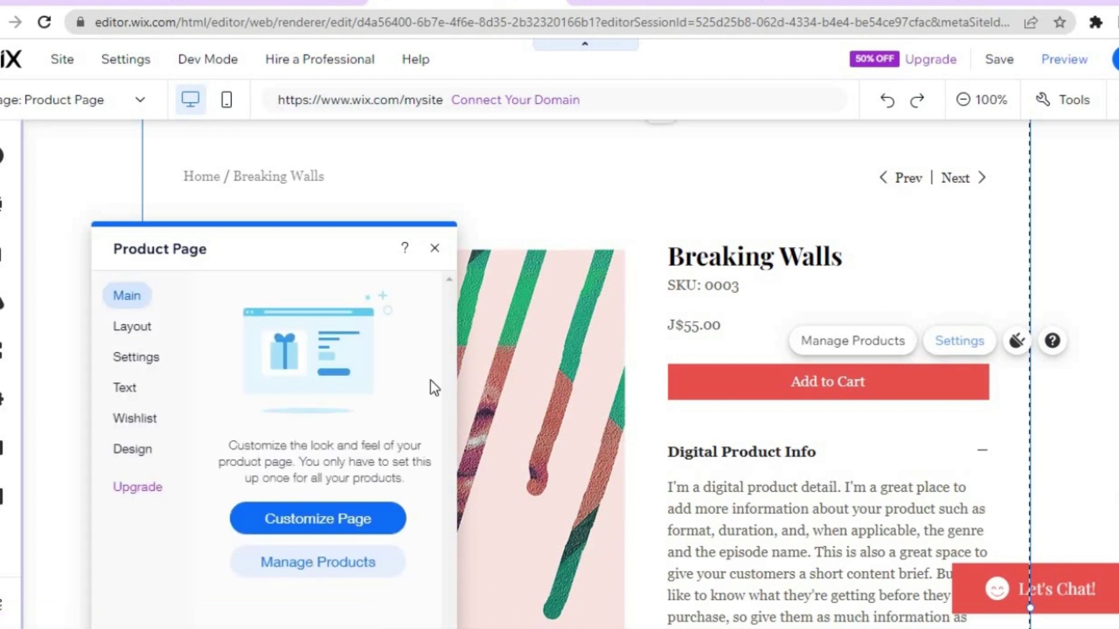
pyautogui.click(335, 524)
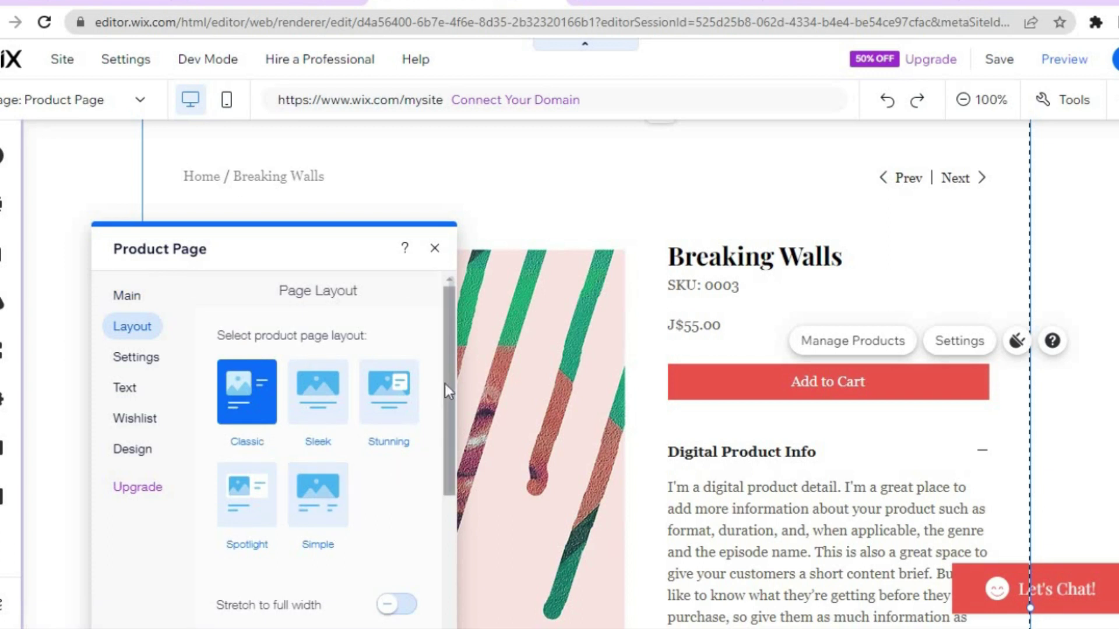
pyautogui.moveTo(445, 383); pyautogui.dragTo(445, 394)
pyautogui.scroll(1, 445, 384)
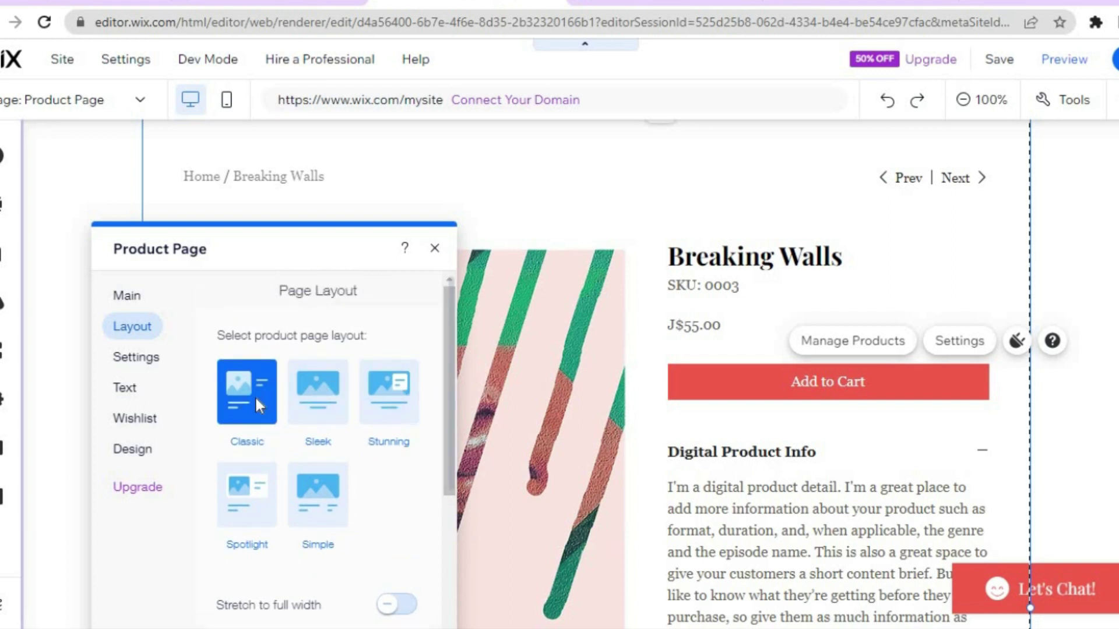
pyautogui.click(131, 389)
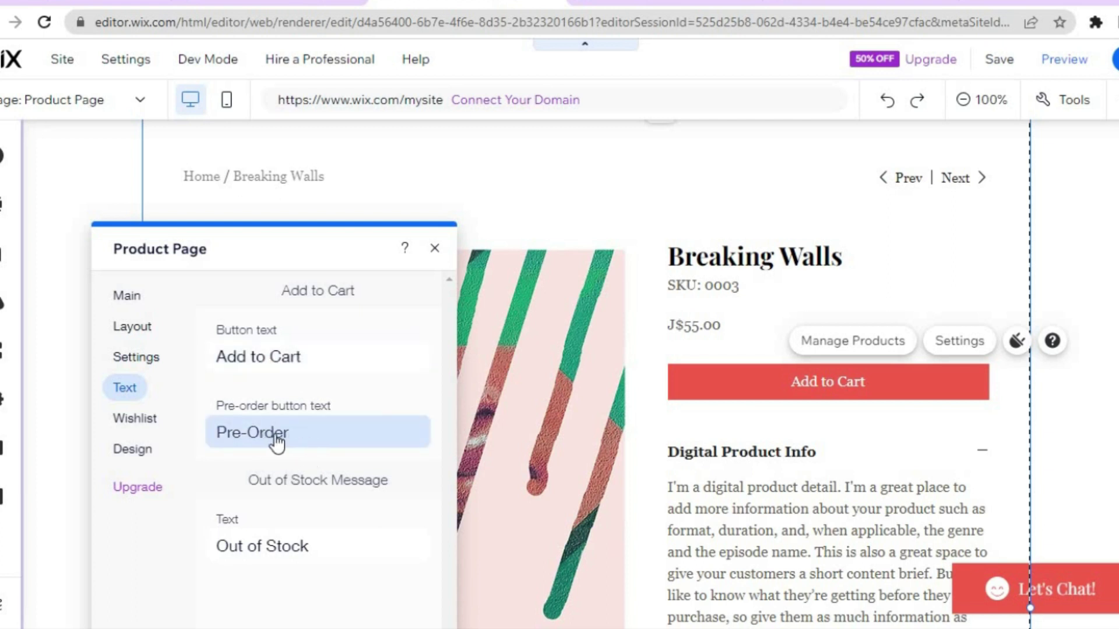
pyautogui.click(151, 420)
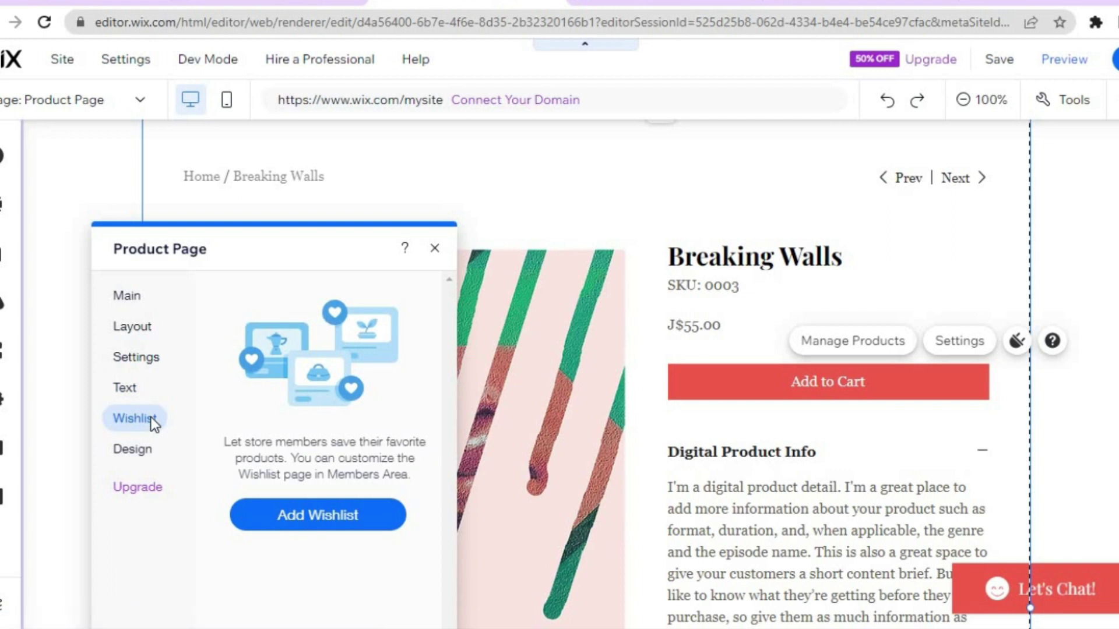
pyautogui.click(303, 518)
pyautogui.click(434, 254)
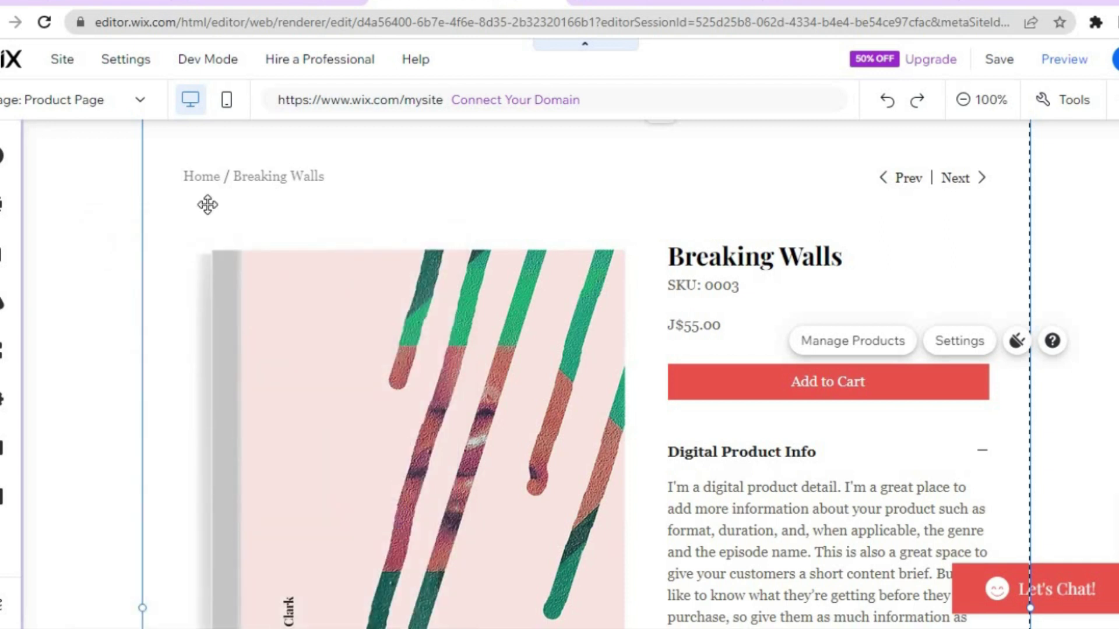
# Switch the editor to Store Pages > Cart Page and view its empty 'My cart' section
pyautogui.click(5, 259)
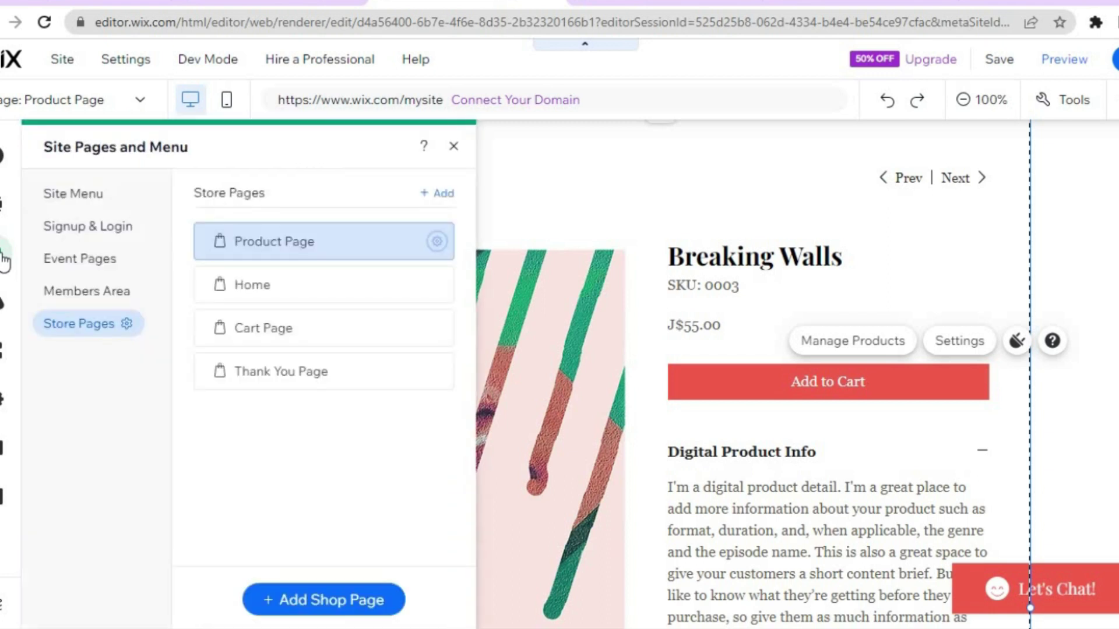
pyautogui.click(282, 342)
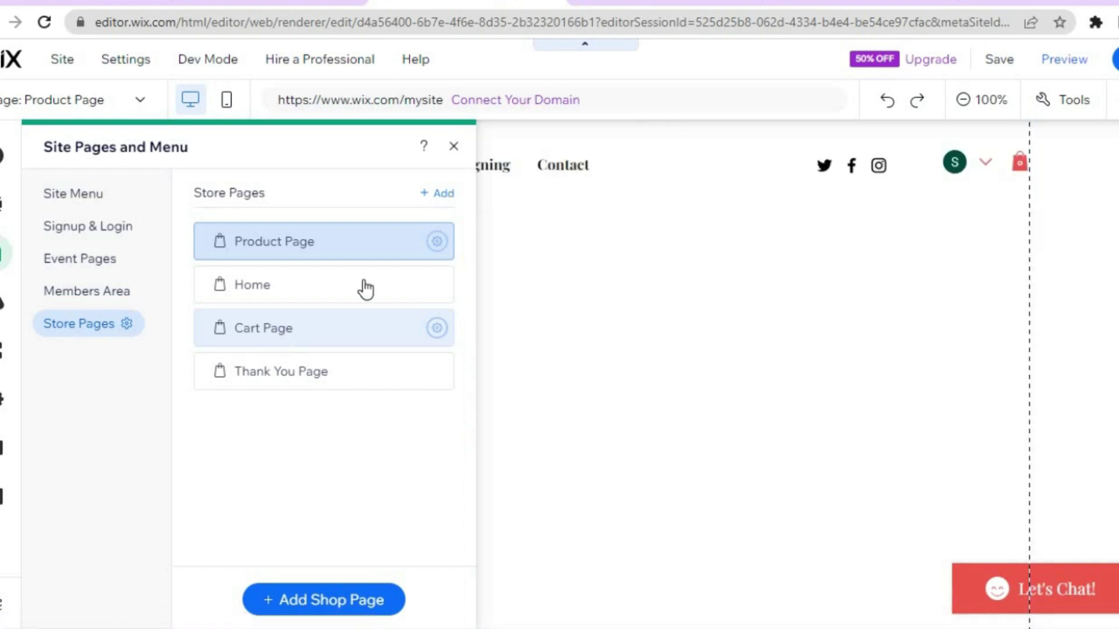
pyautogui.click(453, 148)
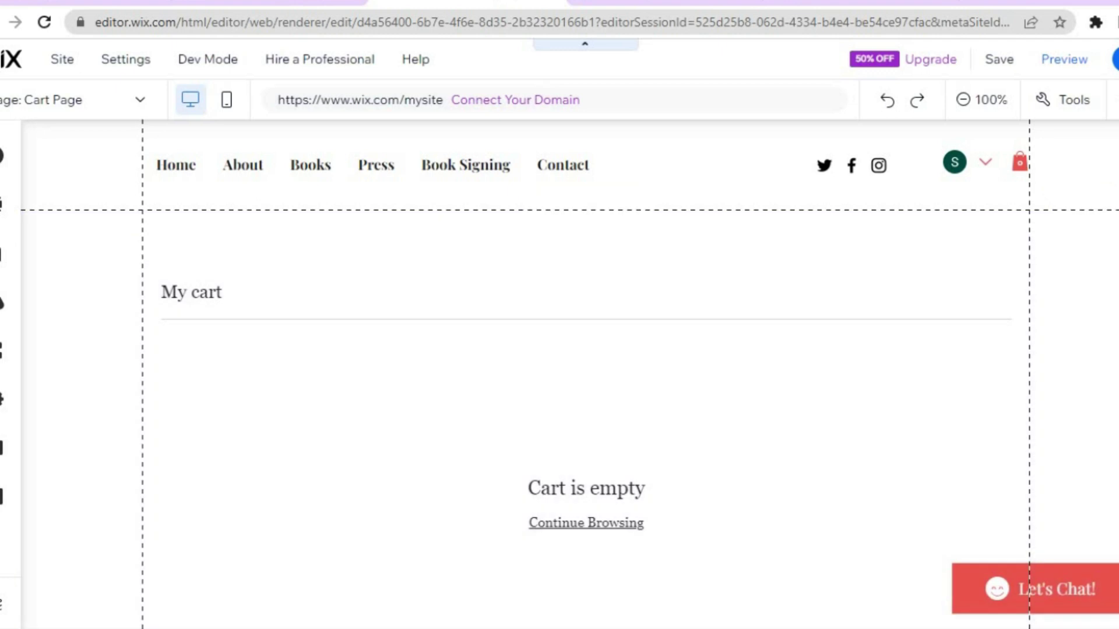
pyautogui.scroll(-5, 584, 373)
pyautogui.scroll(4, 584, 373)
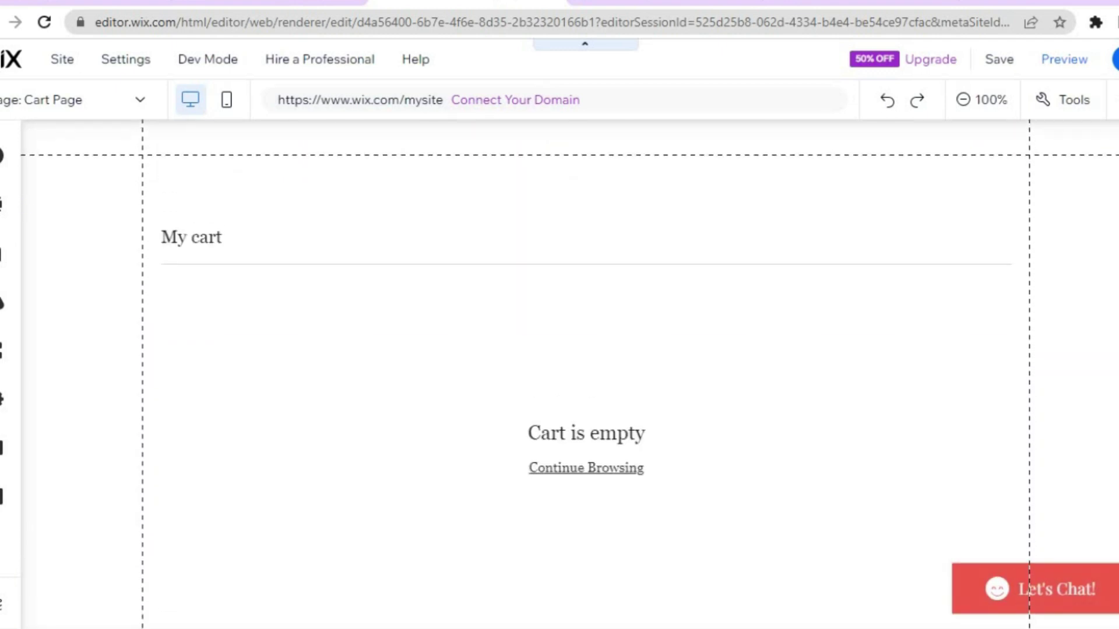
pyautogui.moveTo(750, 351)
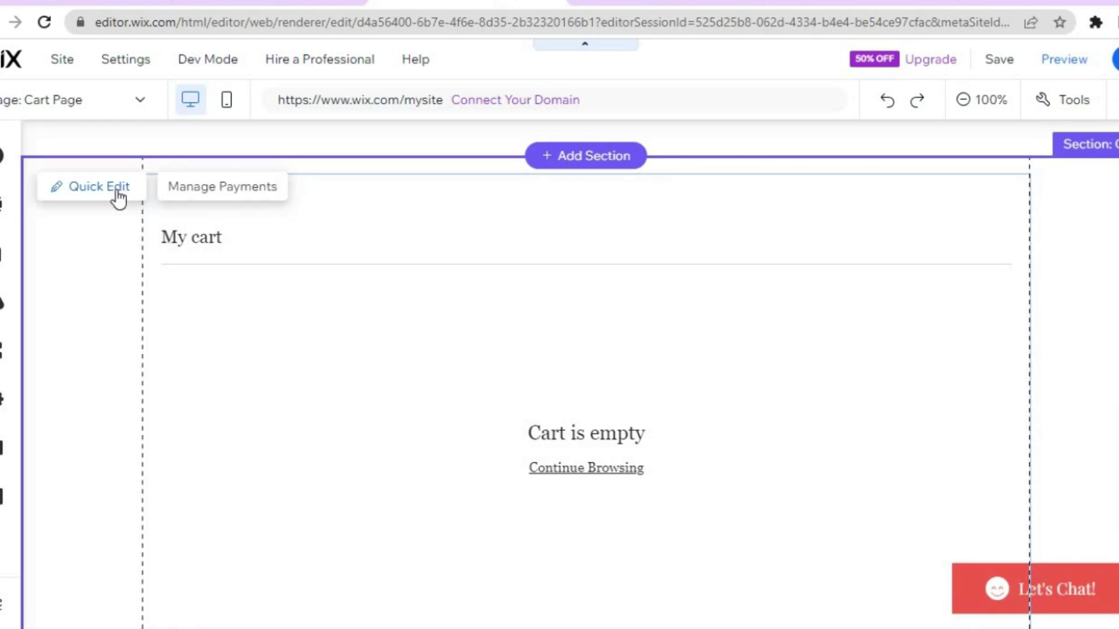
pyautogui.click(227, 195)
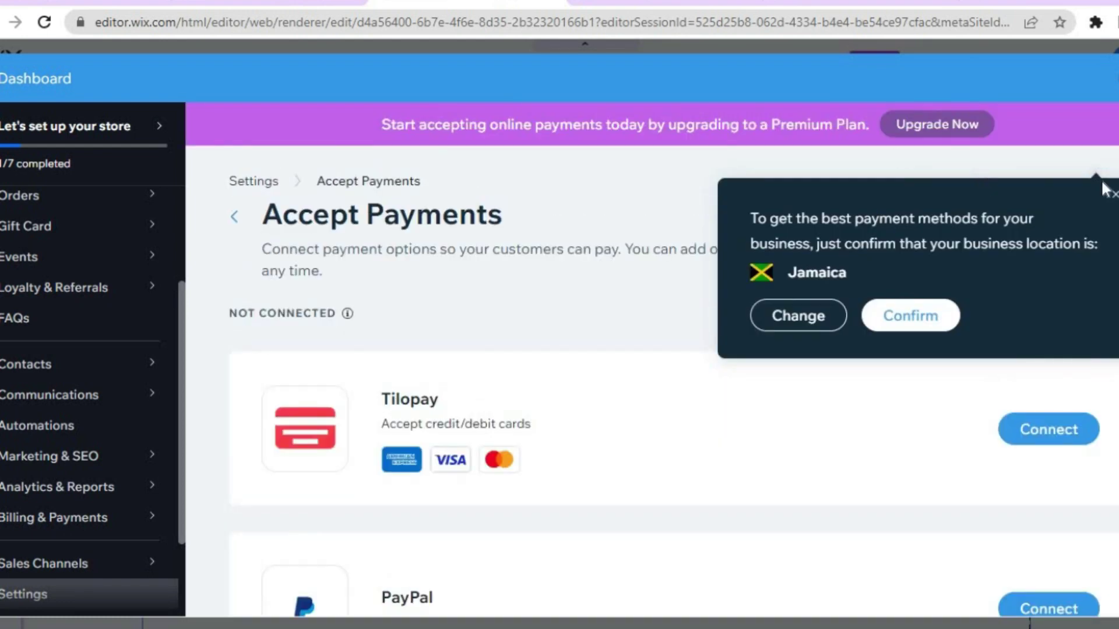
pyautogui.click(1114, 199)
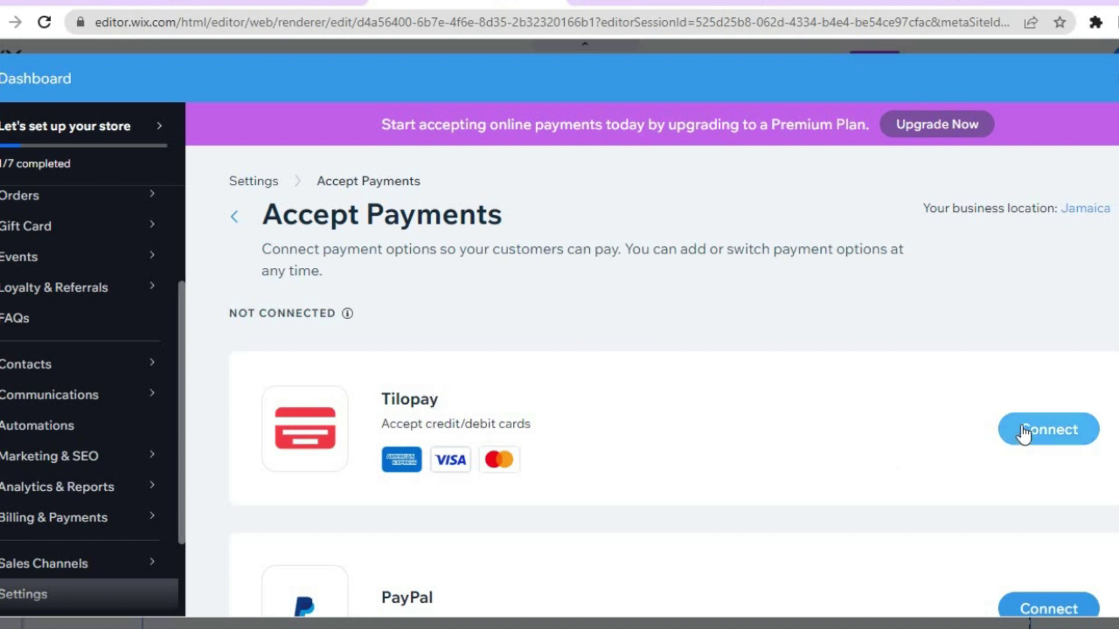
pyautogui.scroll(-3, 1066, 427)
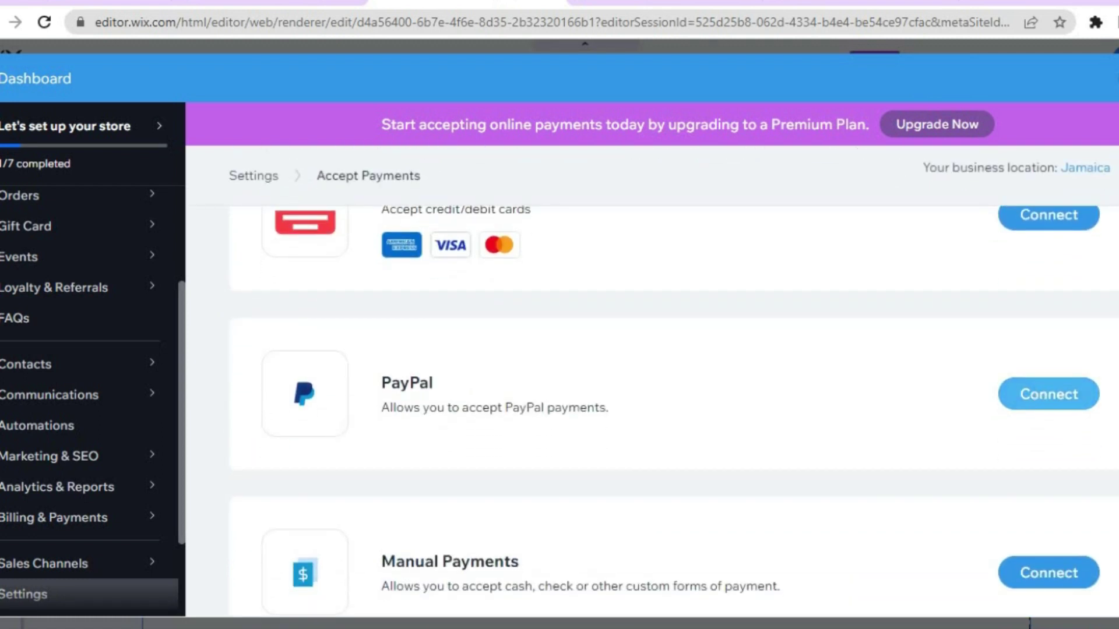
pyautogui.scroll(-2, 535, 545)
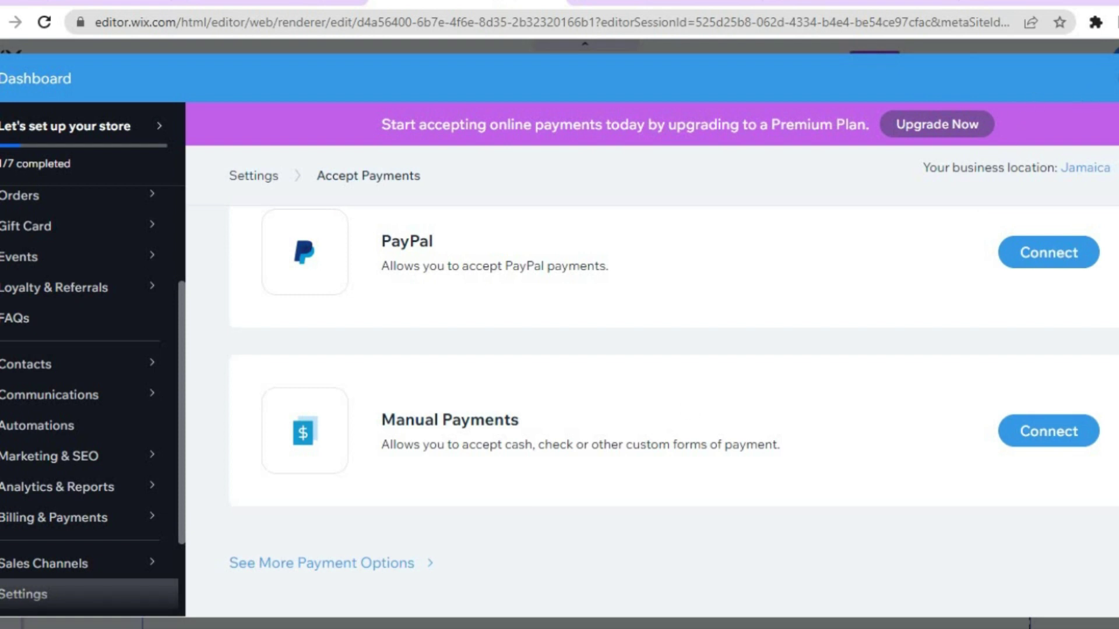
pyautogui.press('Escape')
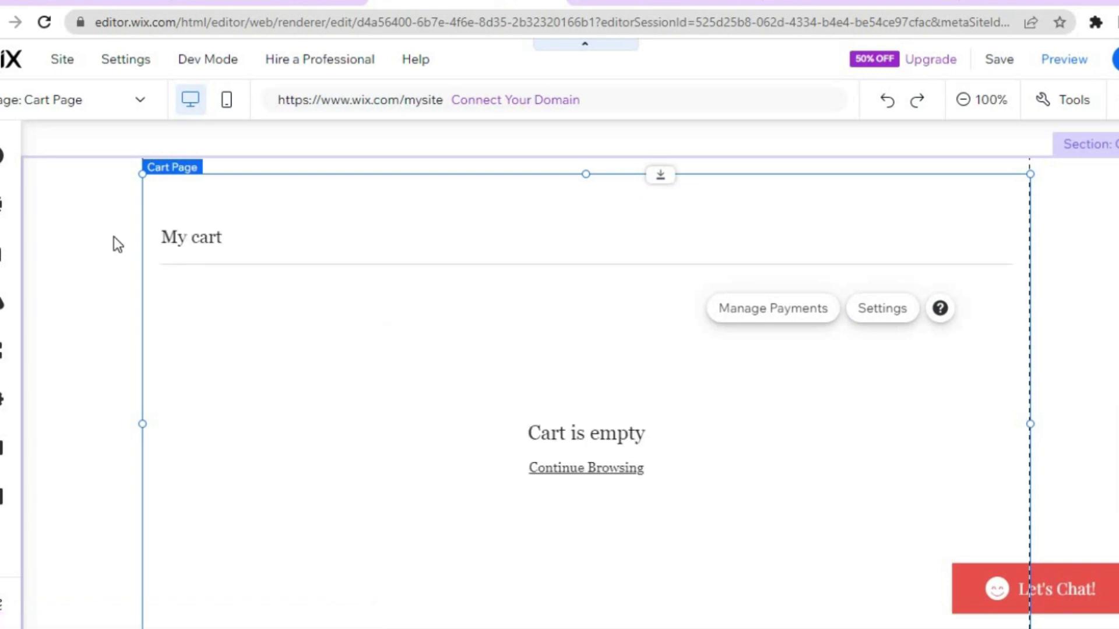
# Switch to the Thank You Page under Store Pages and review its order confirmation layout
pyautogui.click(6, 258)
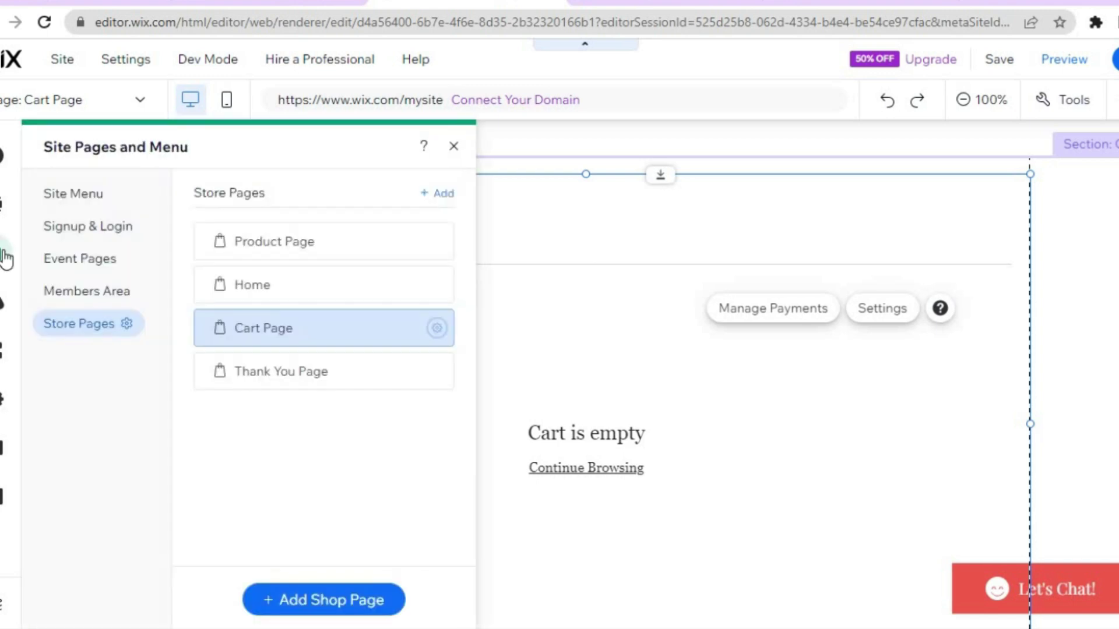
pyautogui.click(294, 379)
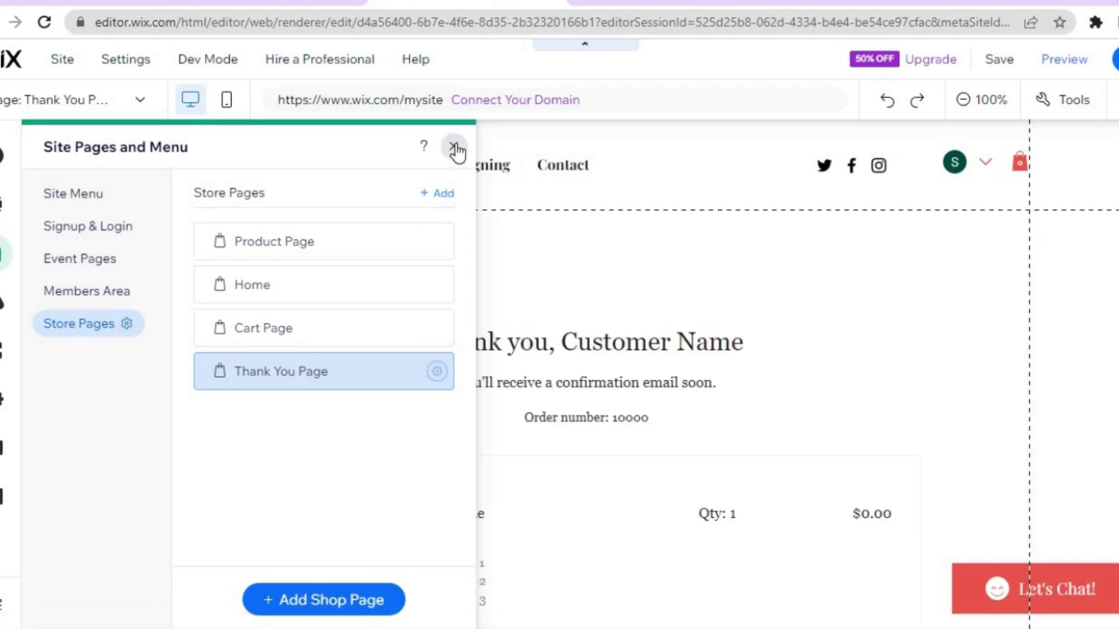
pyautogui.click(453, 147)
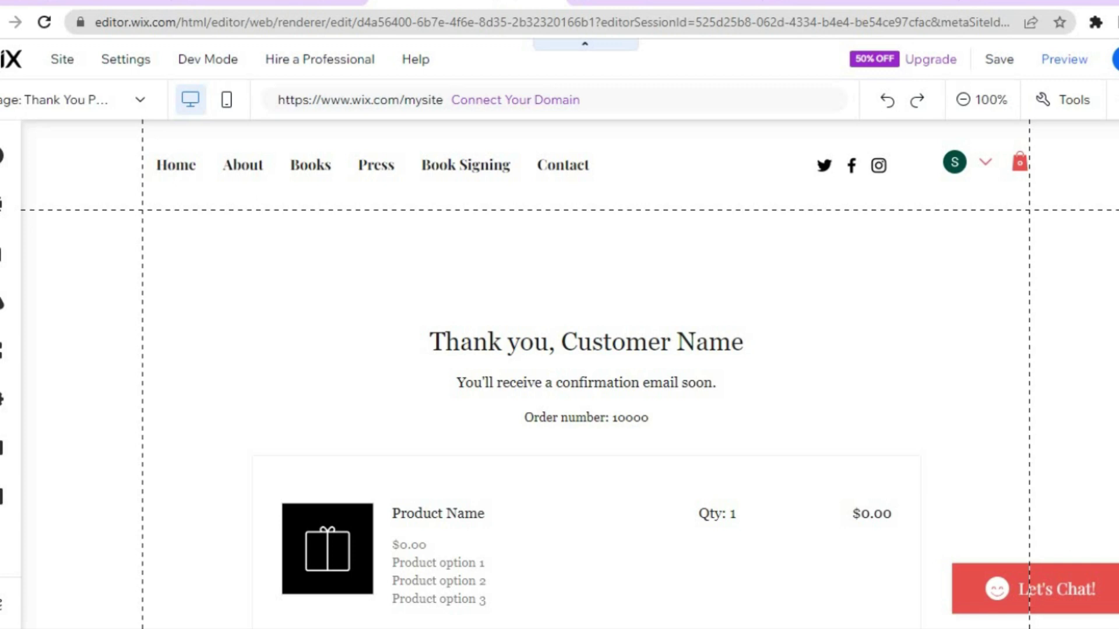
pyautogui.scroll(-8, 582, 373)
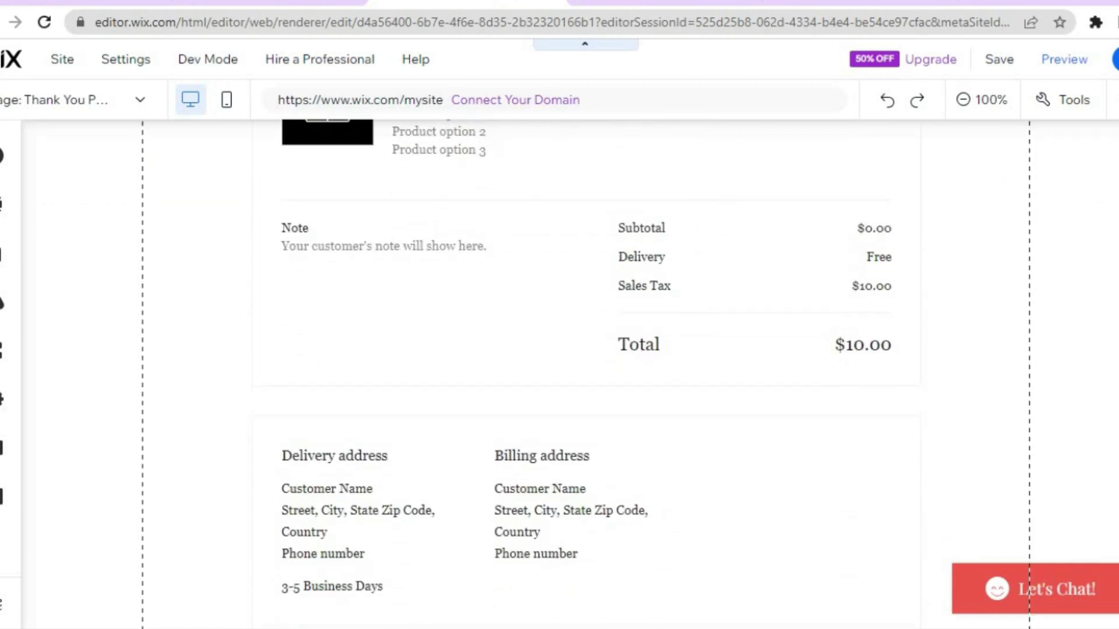
pyautogui.scroll(-8, 569, 373)
pyautogui.scroll(15, 569, 372)
pyautogui.scroll(1, 569, 373)
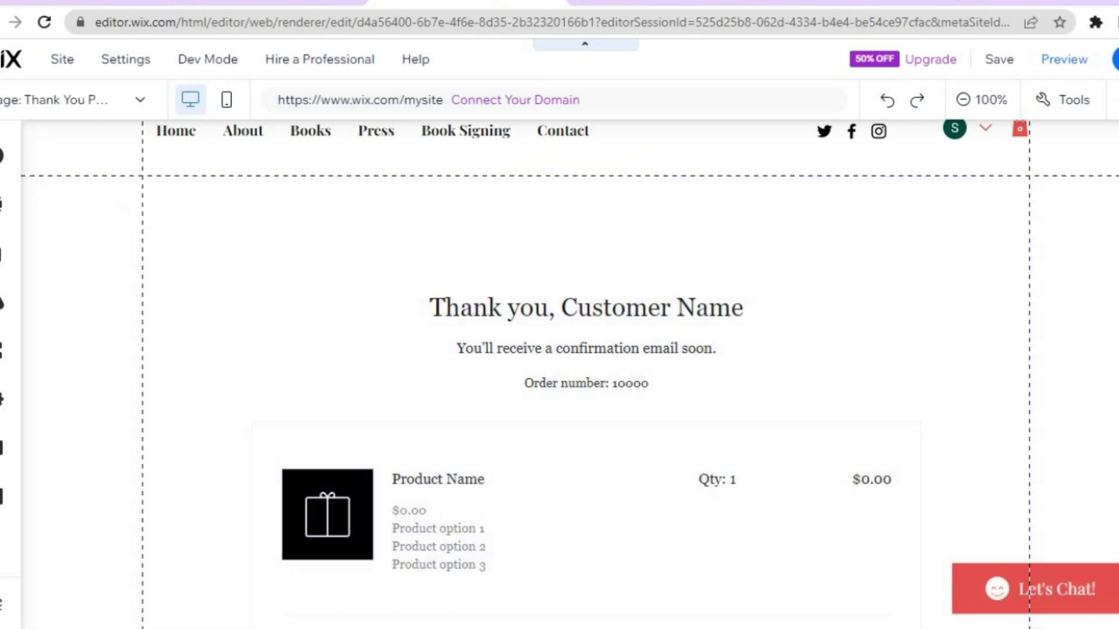
pyautogui.scroll(1, 593, 354)
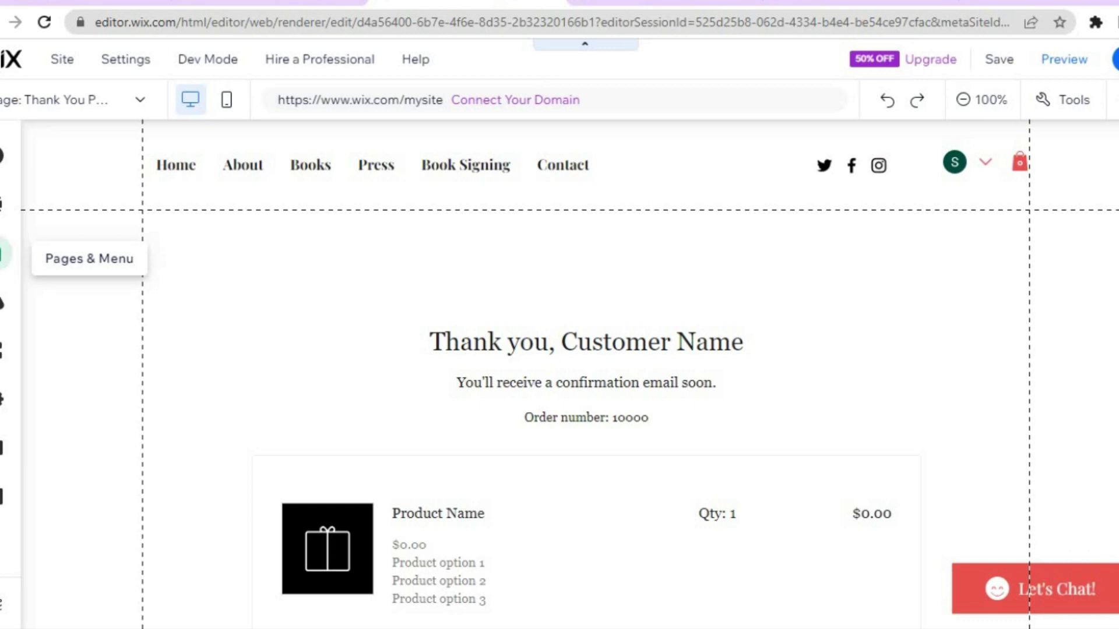
# Switch the editor to the Home page and launch the site Preview
pyautogui.click(5, 254)
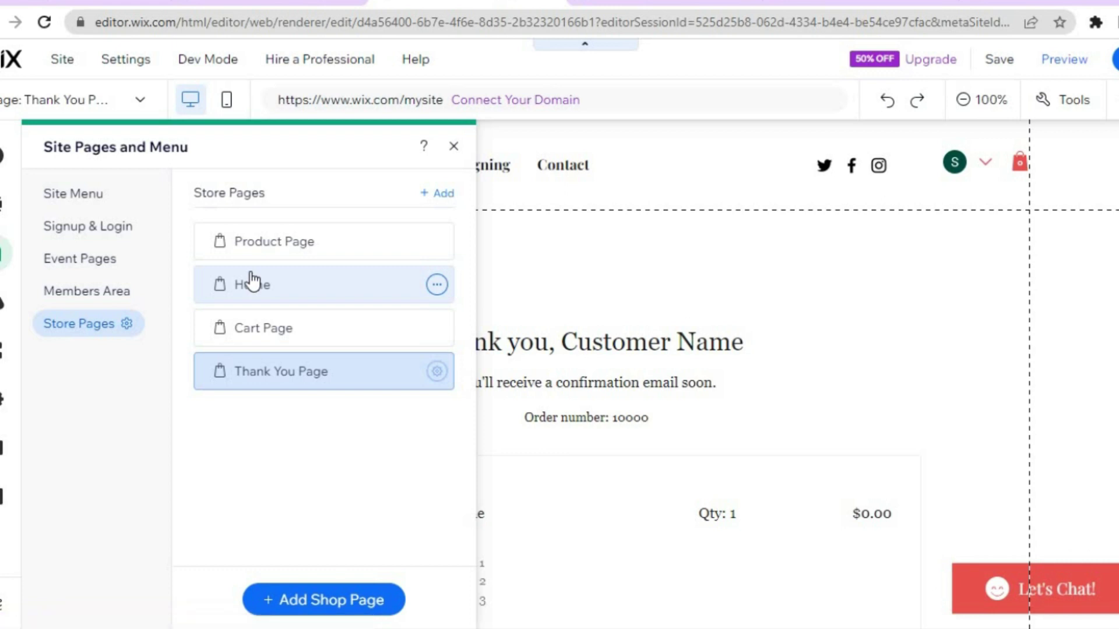
pyautogui.click(337, 276)
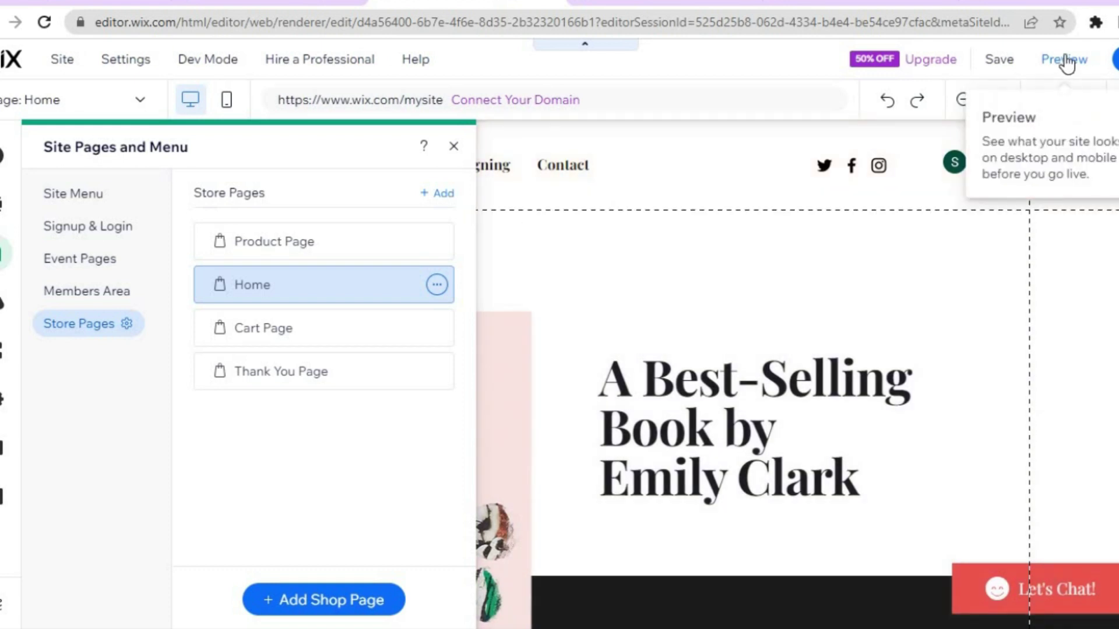
pyautogui.click(1066, 59)
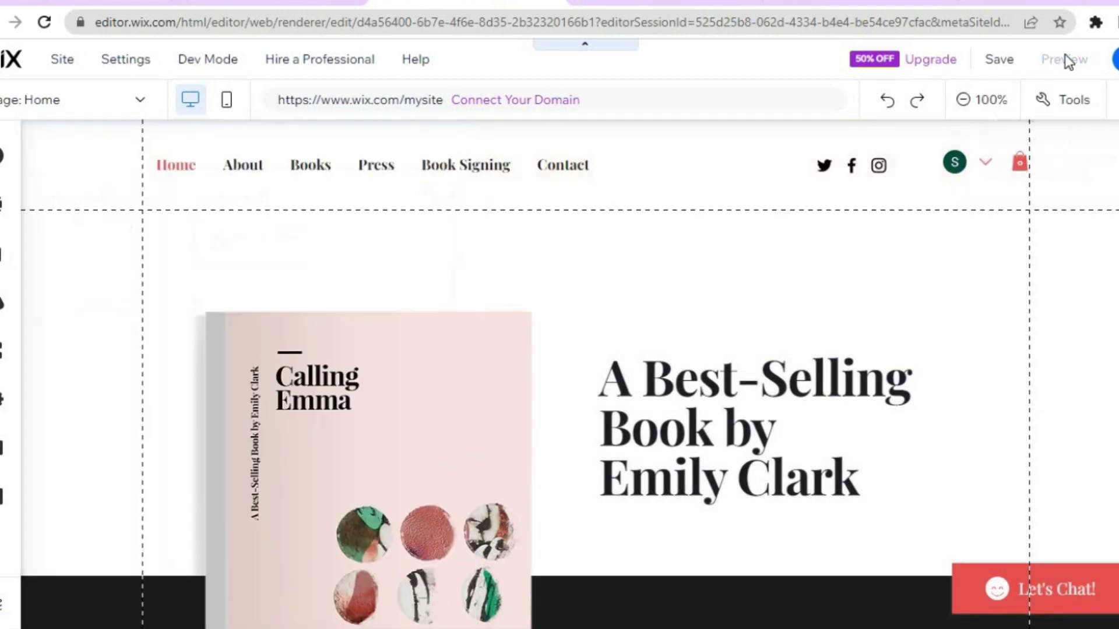